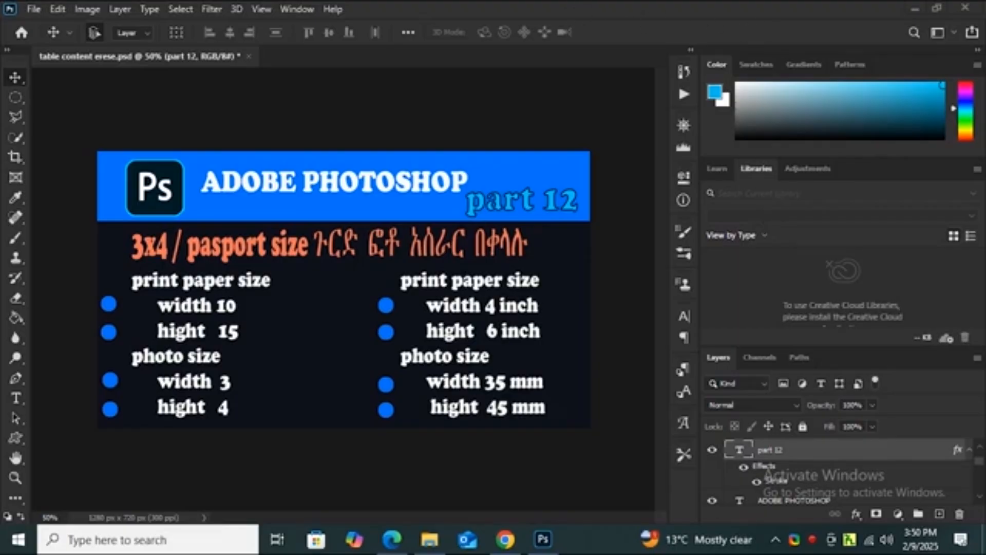
pyautogui.click(36, 10)
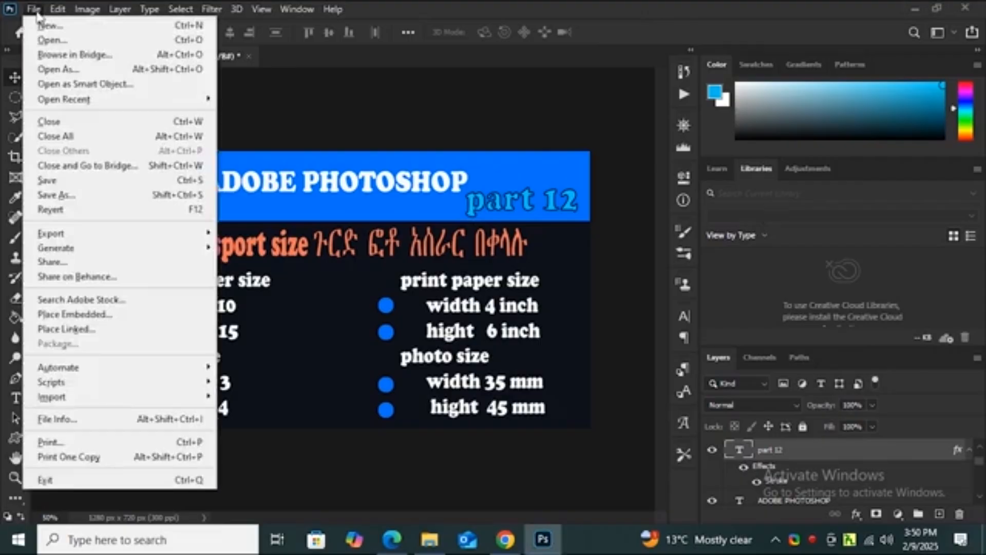
pyautogui.press('Escape')
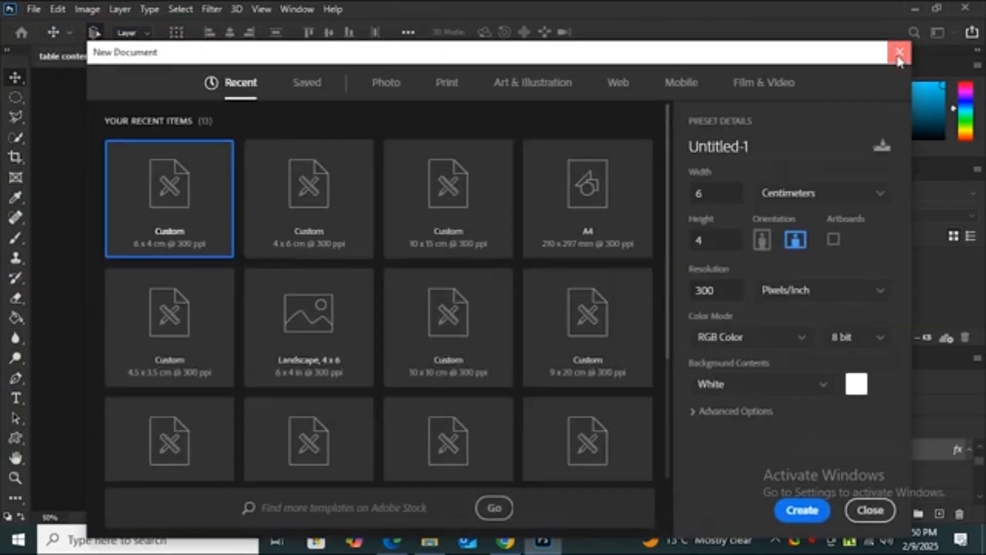
pyautogui.click(900, 54)
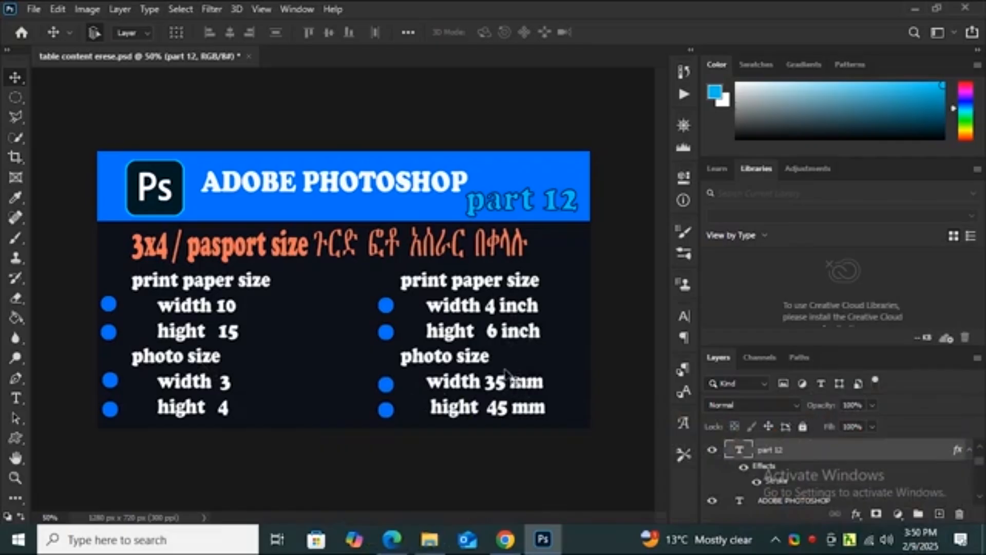
# Step: Create a new portrait document 10 cm wide and 15 cm high
pyautogui.click(34, 8)
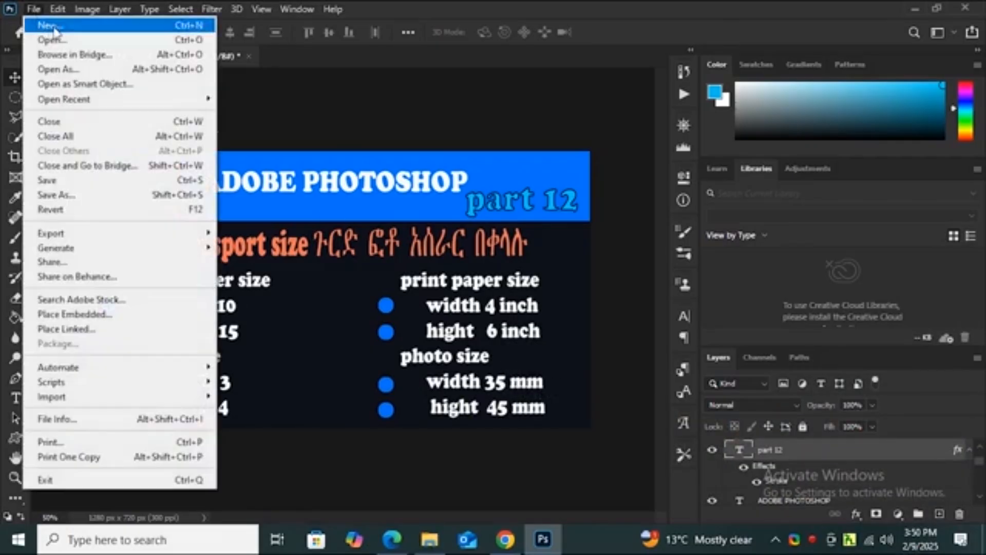
pyautogui.click(54, 25)
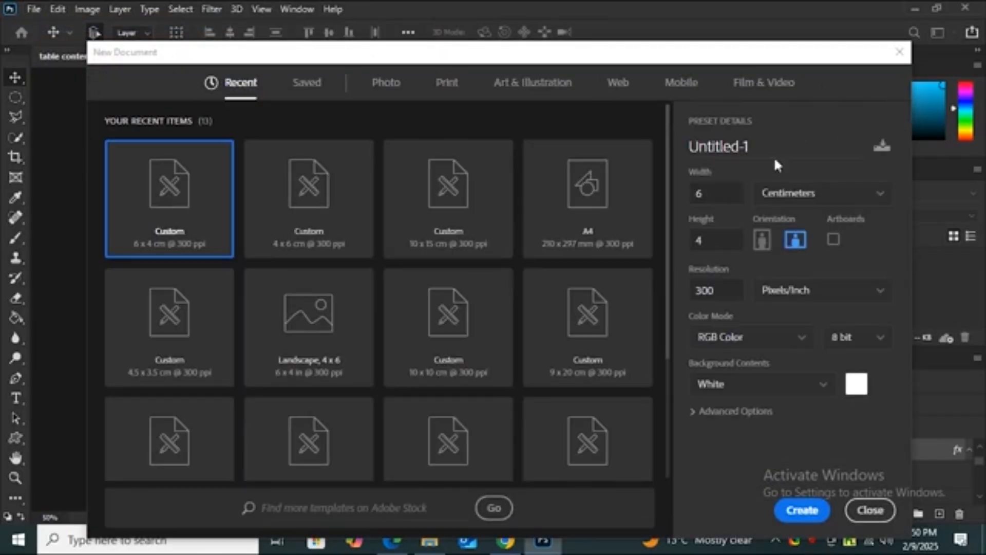
pyautogui.doubleClick(713, 194)
pyautogui.write('10')
pyautogui.doubleClick(697, 242)
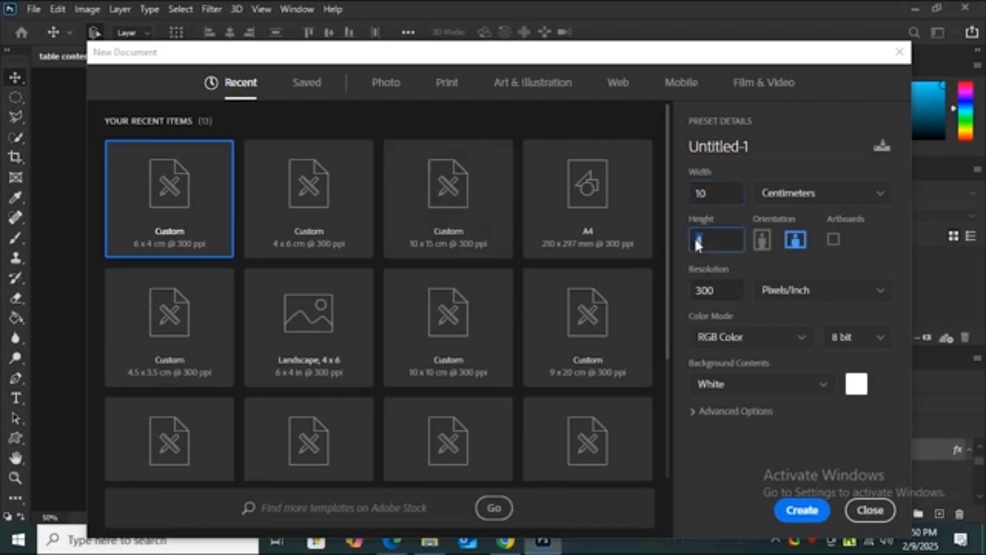
pyautogui.write('15')
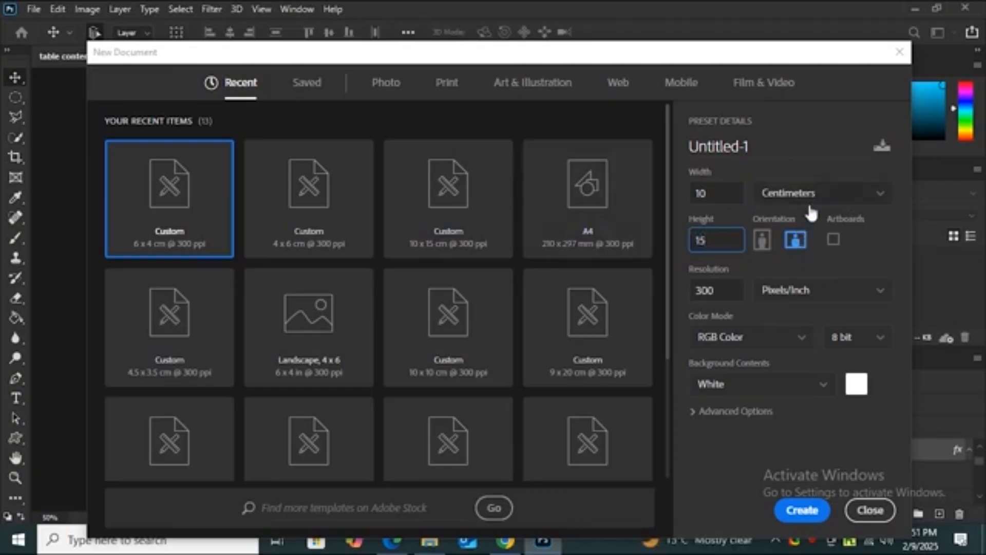
pyautogui.click(762, 240)
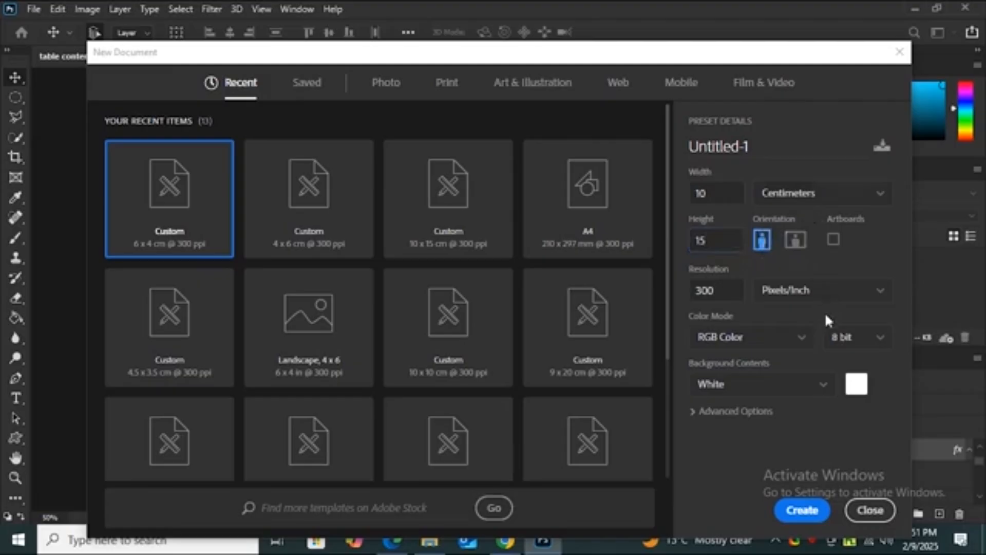
pyautogui.click(803, 509)
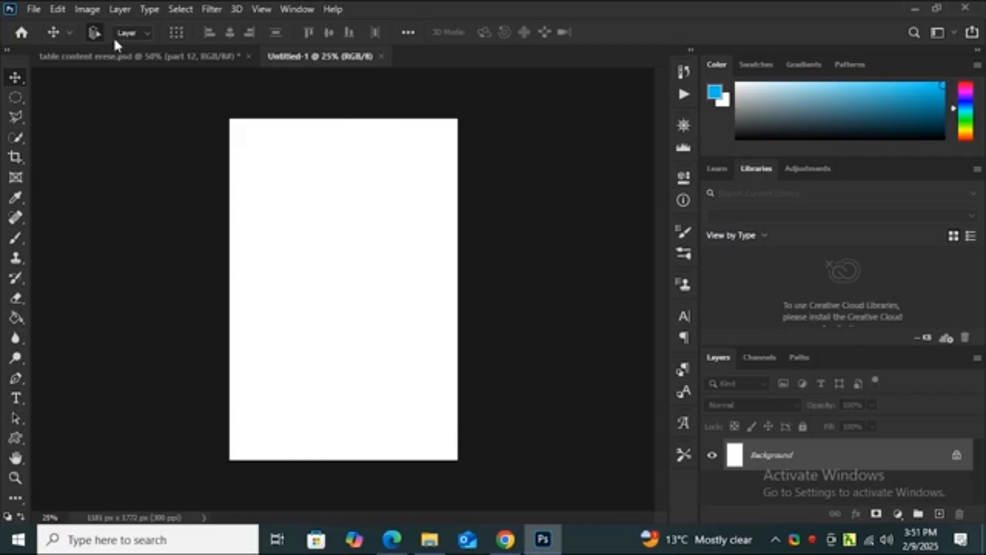
# Step: Open the portrait photo tomy.jpg from the Desktop folder
pyautogui.click(34, 9)
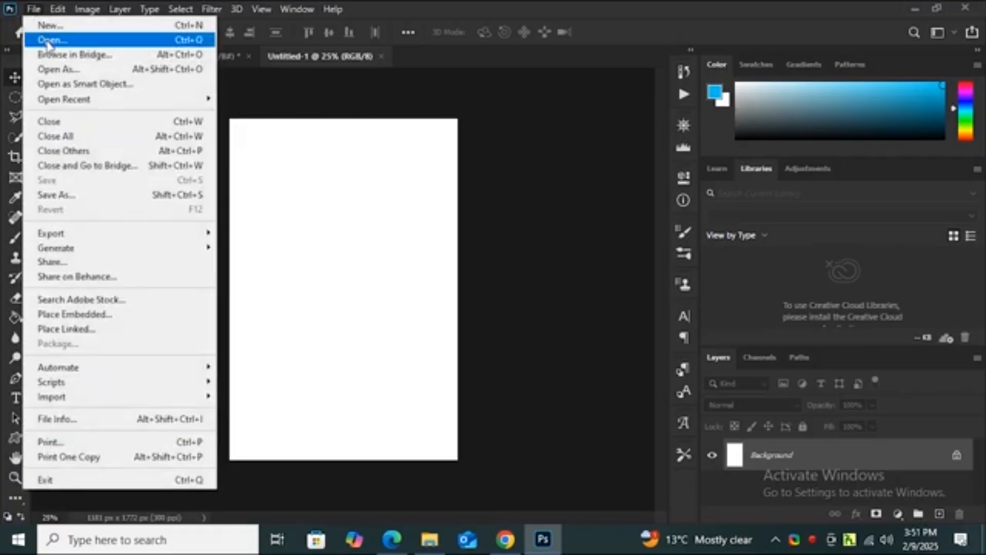
pyautogui.click(49, 42)
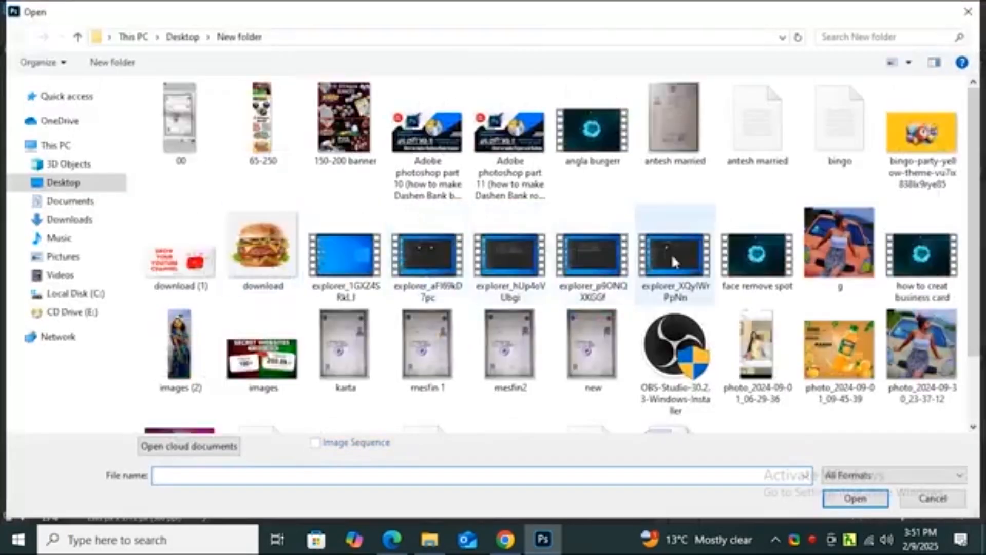
pyautogui.scroll(-2, 671, 254)
pyautogui.scroll(2, 473, 348)
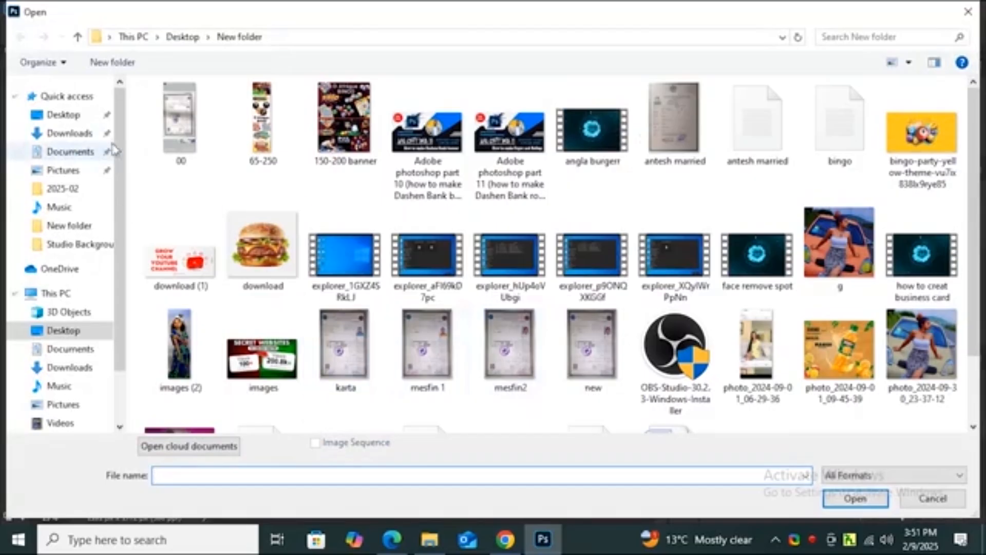
pyautogui.click(61, 114)
pyautogui.scroll(-5, 583, 323)
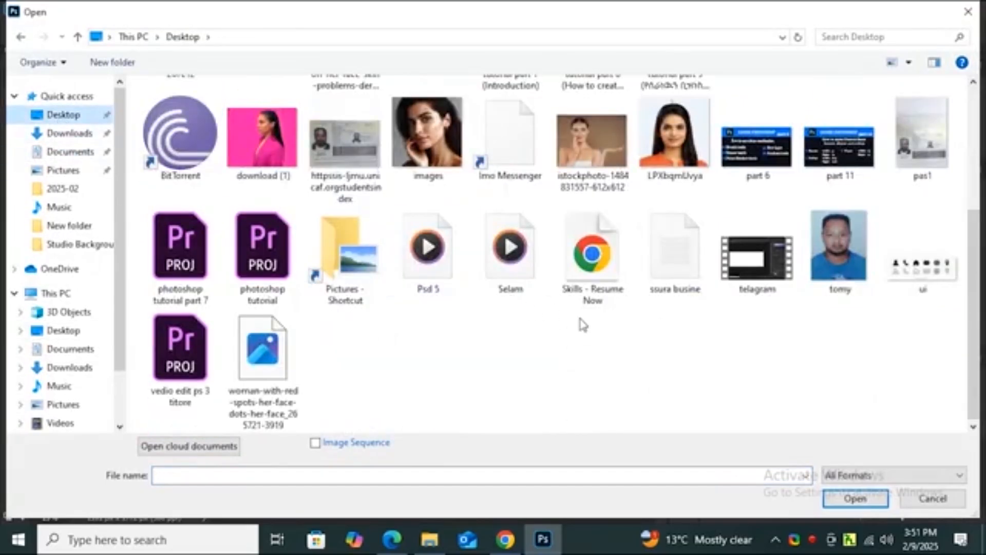
pyautogui.doubleClick(839, 246)
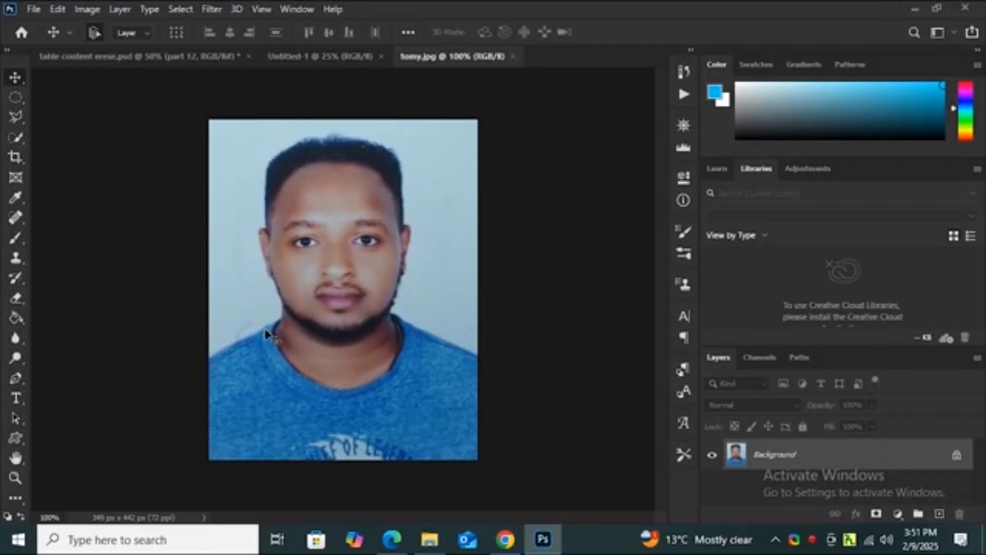
# Step: Resize the photo to 3 cm wide by 4 cm high at 300 pixels/inch, and recheck its image size
pyautogui.click(91, 12)
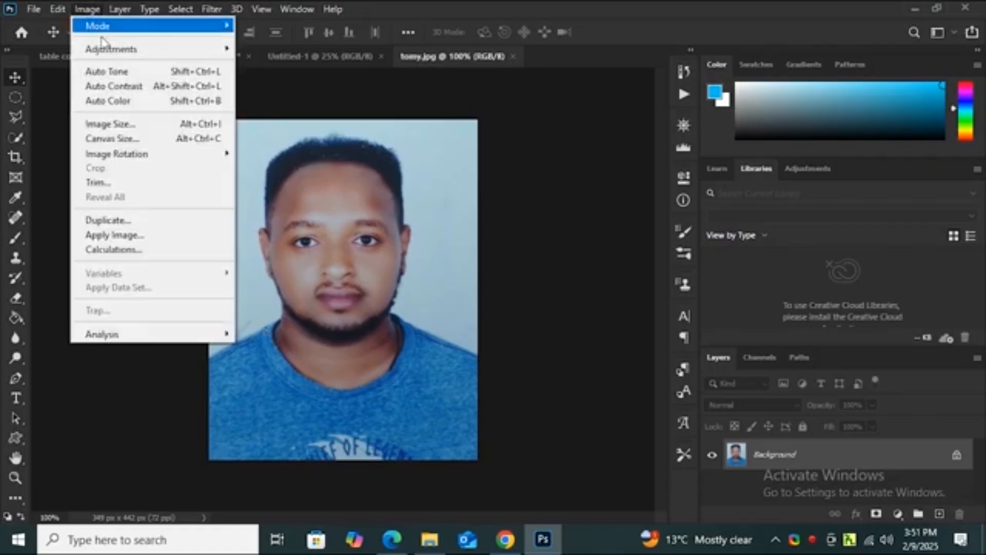
pyautogui.click(136, 131)
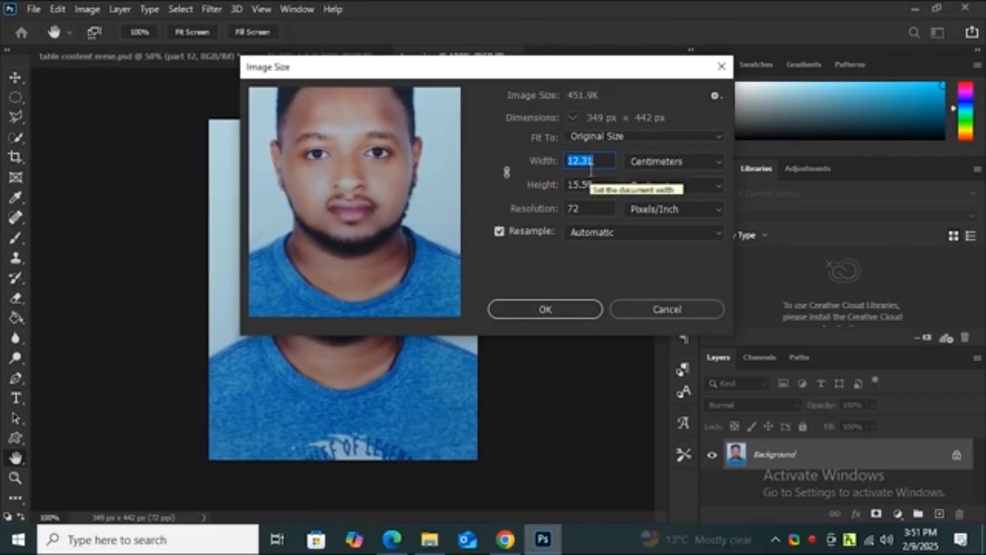
pyautogui.write('3')
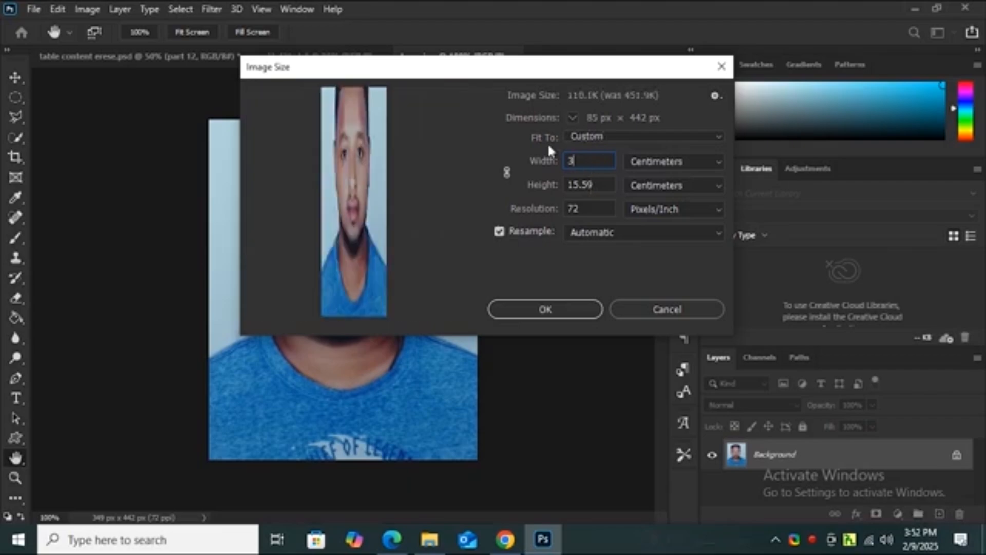
pyautogui.moveTo(598, 186); pyautogui.dragTo(547, 198)
pyautogui.write('4')
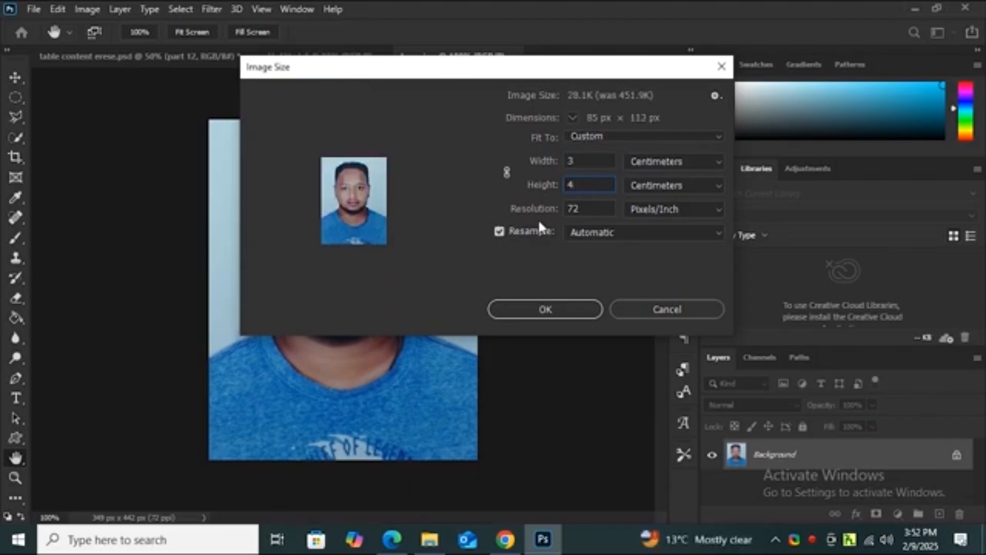
pyautogui.press('Tab')
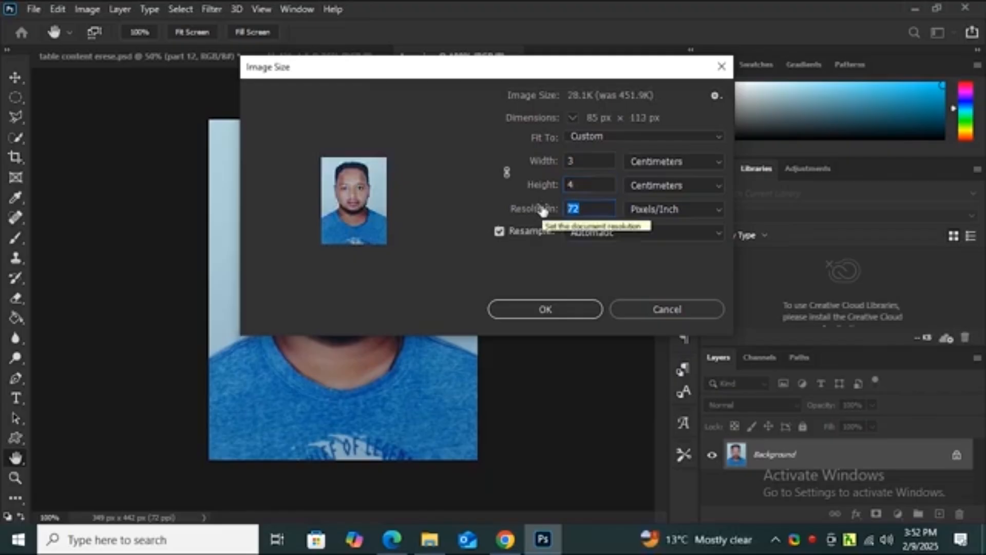
pyautogui.write('300')
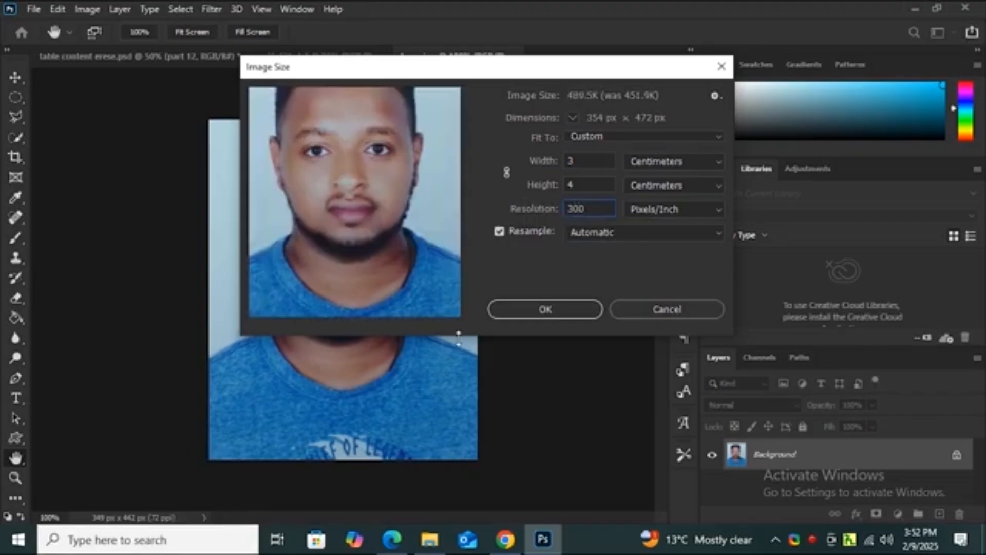
pyautogui.click(550, 309)
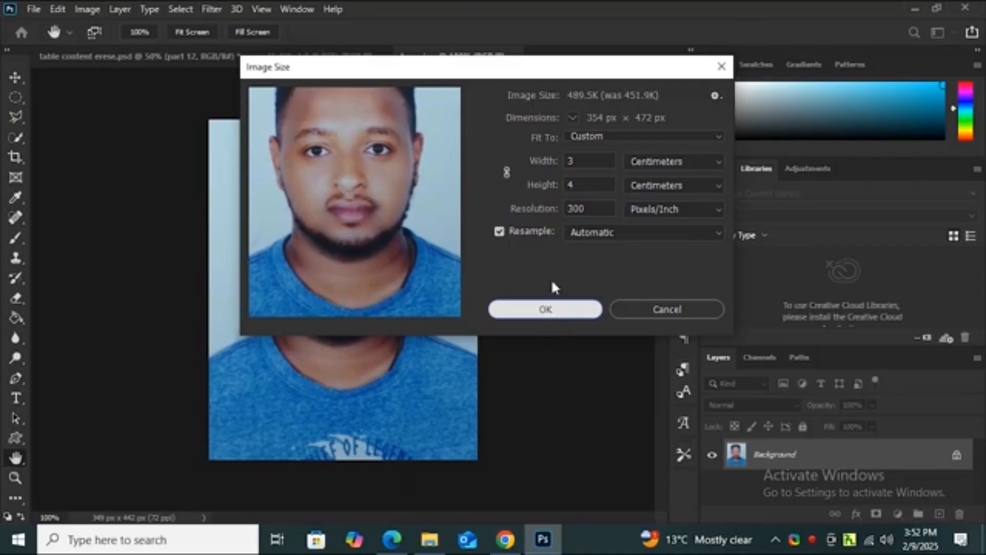
pyautogui.click(555, 310)
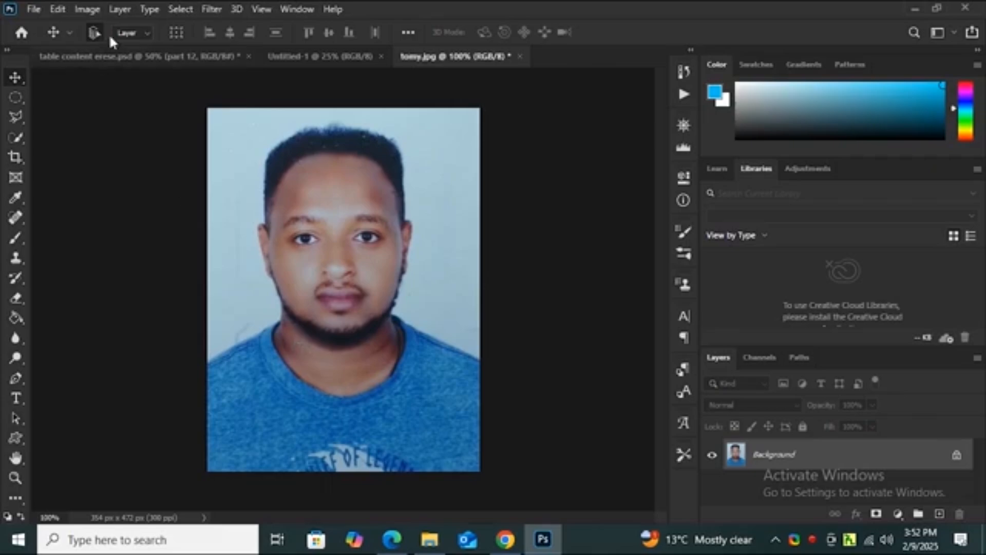
pyautogui.click(84, 8)
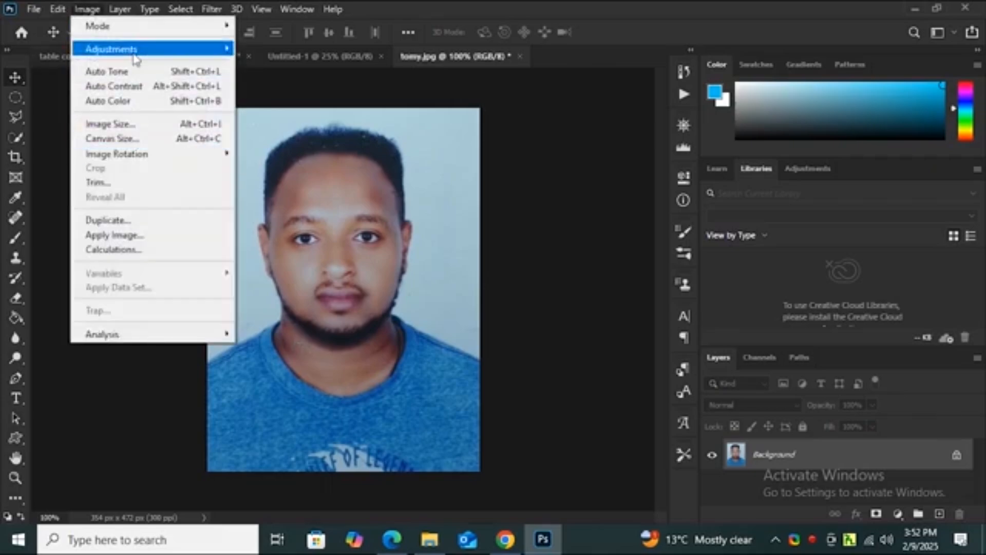
pyautogui.click(132, 125)
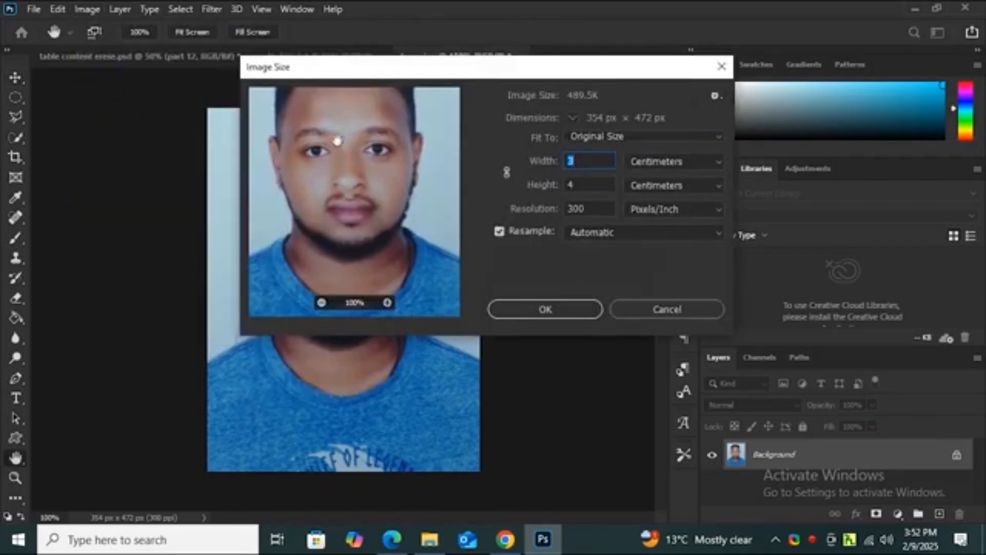
pyautogui.click(722, 66)
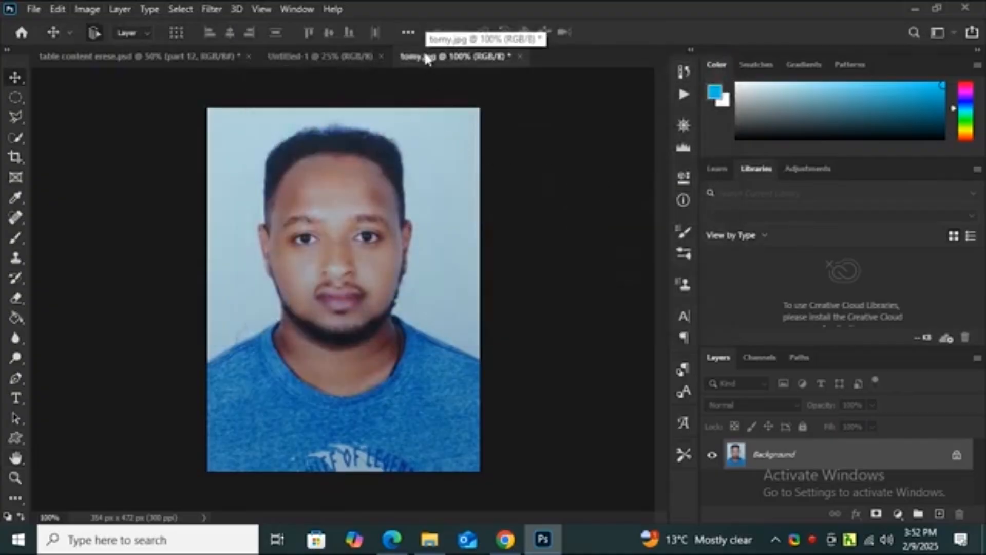
# Step: Float the photo's window, copy the photo into the upper-left corner of the Untitled-1 page, and dock the window again
pyautogui.moveTo(427, 58); pyautogui.dragTo(606, 134)
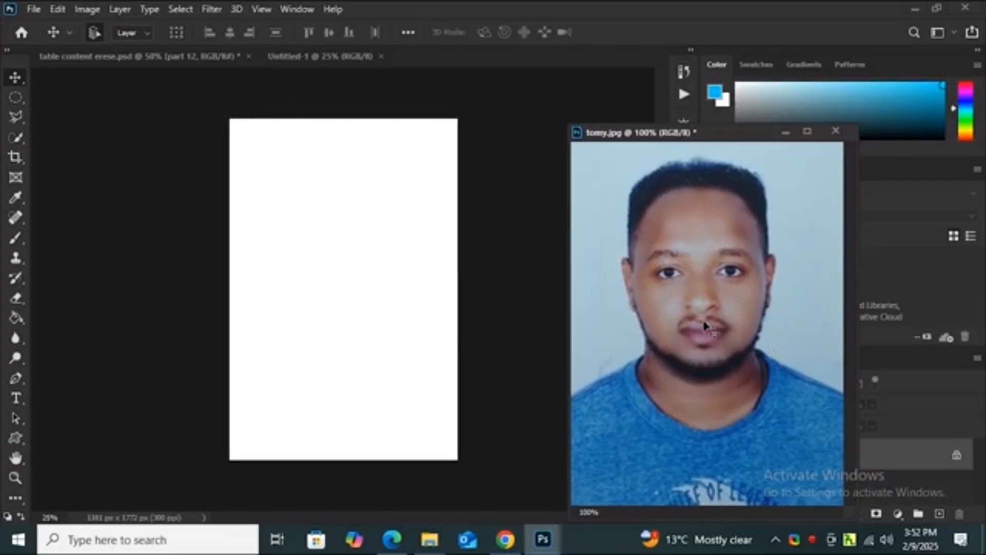
pyautogui.moveTo(705, 325); pyautogui.dragTo(274, 177)
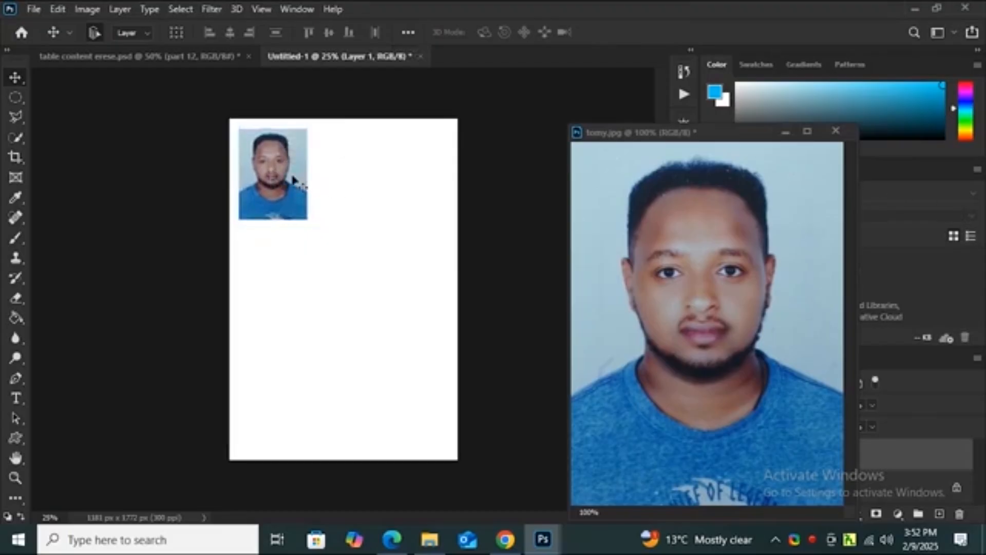
pyautogui.moveTo(291, 194)
pyautogui.mouseDown()
pyautogui.moveTo(309, 193)
pyautogui.moveTo(291, 195)
pyautogui.mouseUp()
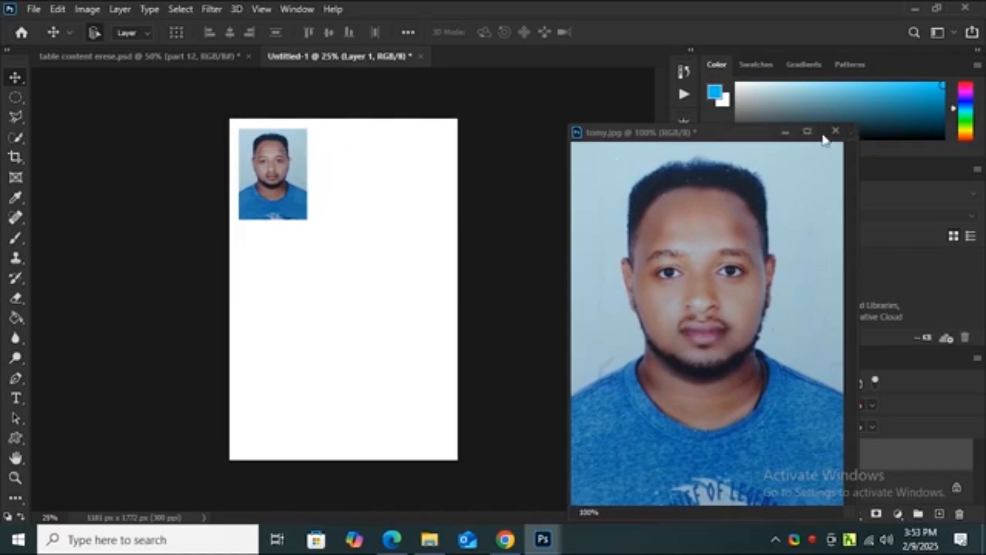
pyautogui.moveTo(704, 135); pyautogui.dragTo(547, 72)
# Step: Duplicate Layer 1 in Untitled-1 and place the copy directly to the right of the first photo, aligned with it
pyautogui.click(396, 57)
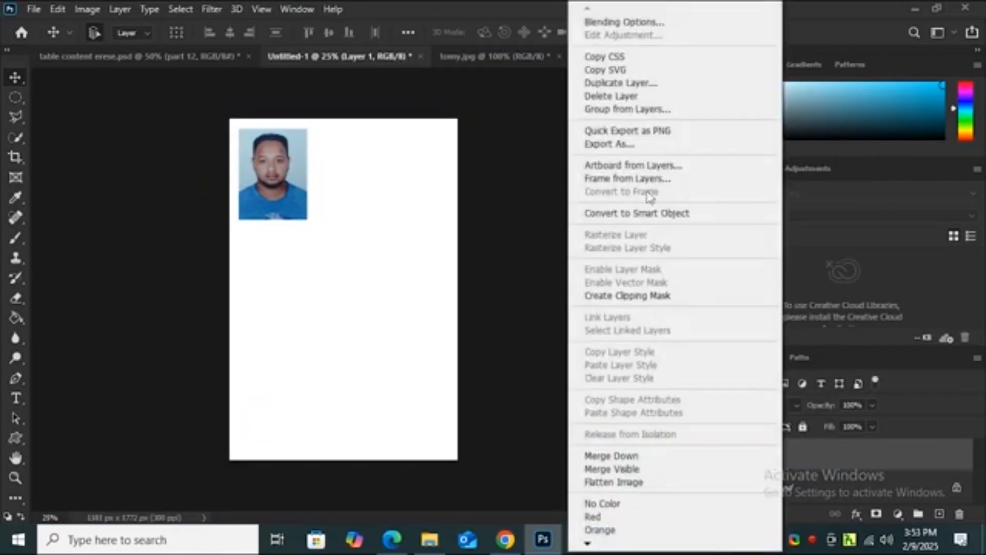
pyautogui.click(656, 90)
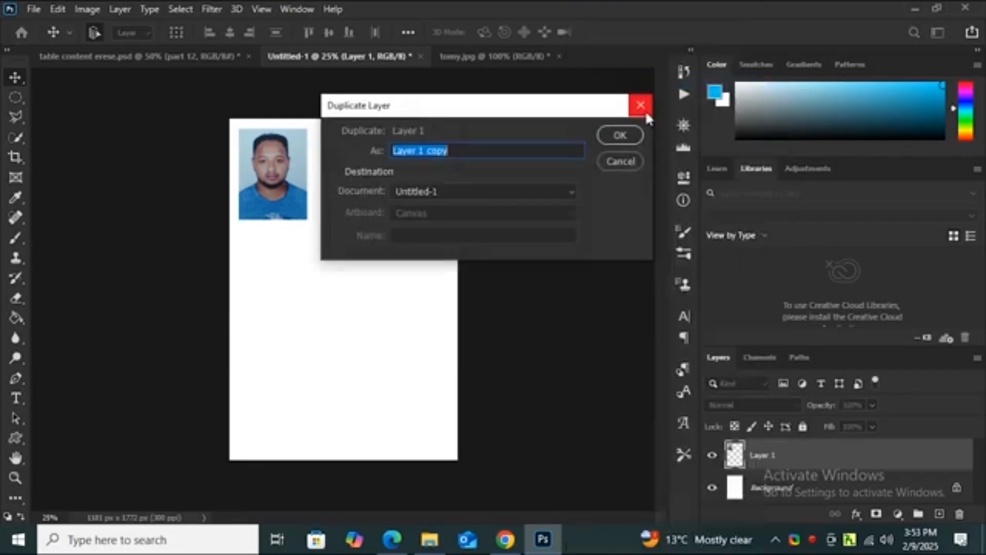
pyautogui.click(620, 135)
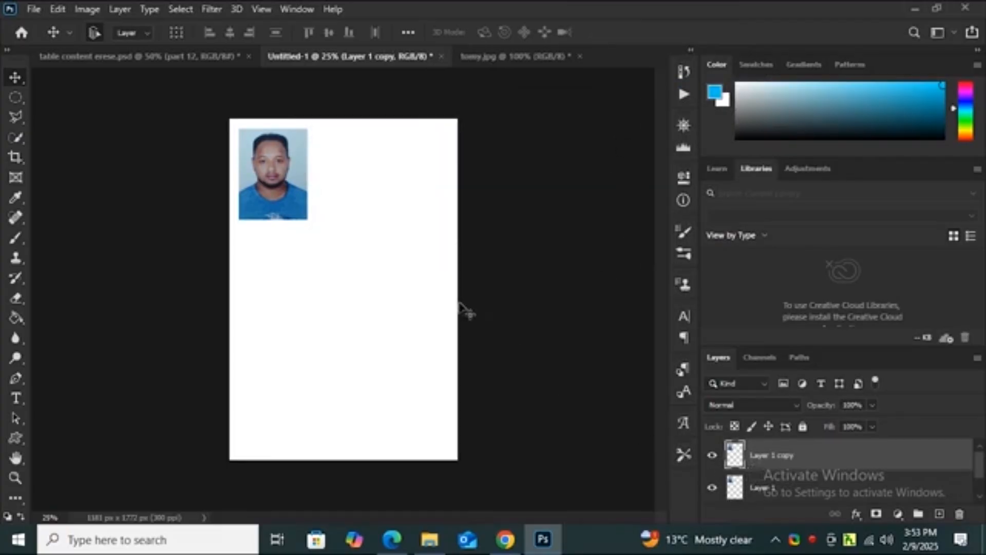
pyautogui.moveTo(276, 185); pyautogui.dragTo(354, 184)
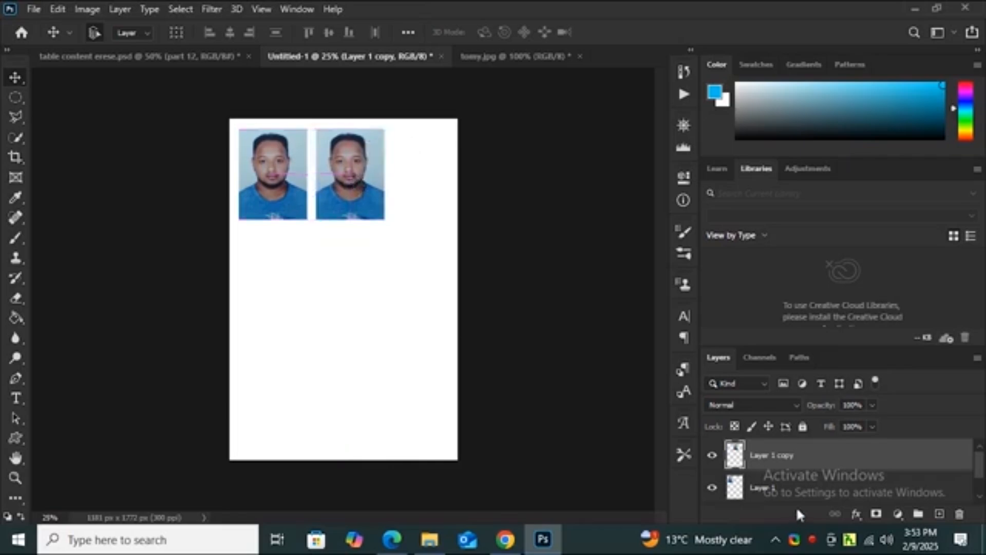
# Step: Duplicate the second photo's layer and place the new copy at the right end of the top row, aligned with the others
pyautogui.rightClick(779, 456)
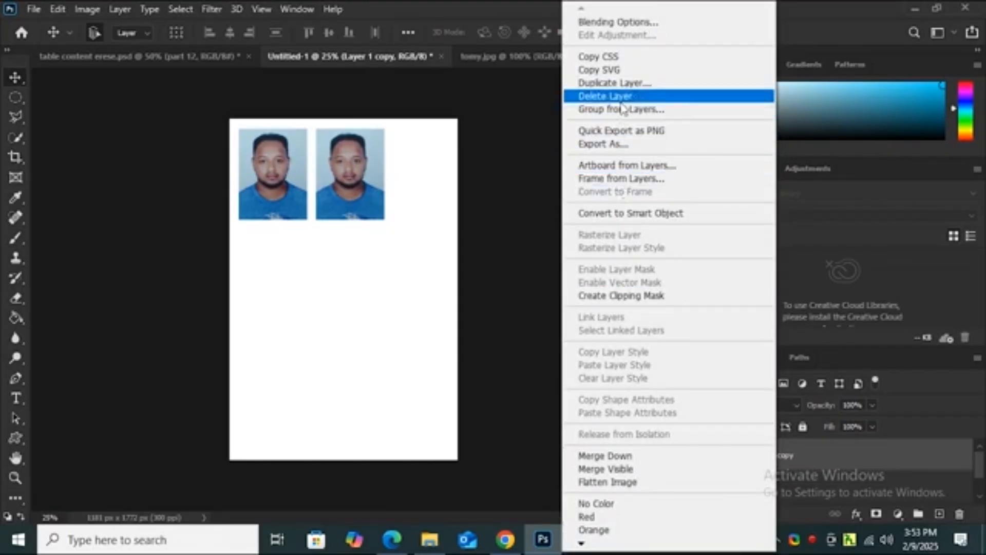
pyautogui.click(624, 83)
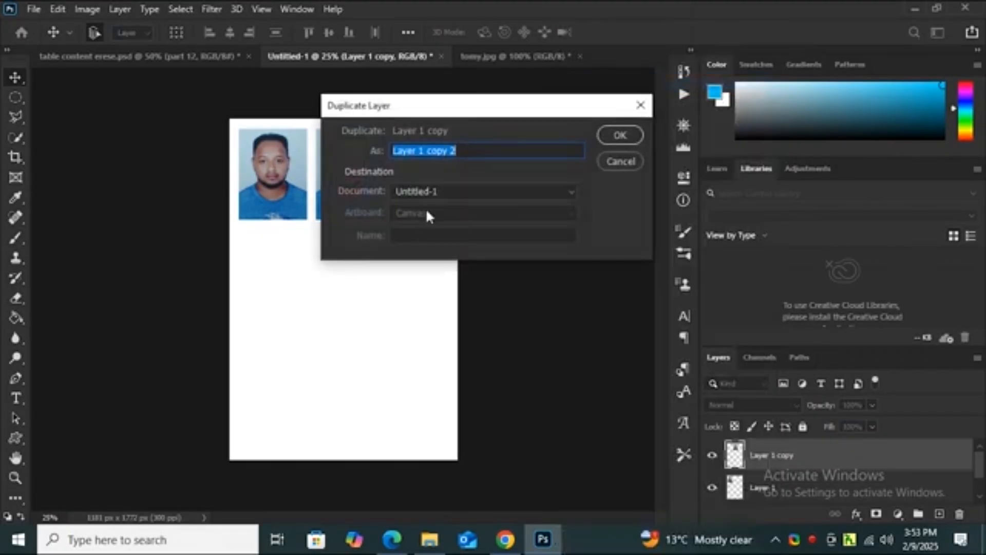
pyautogui.click(620, 134)
pyautogui.moveTo(358, 216); pyautogui.dragTo(431, 197)
pyautogui.click(341, 210)
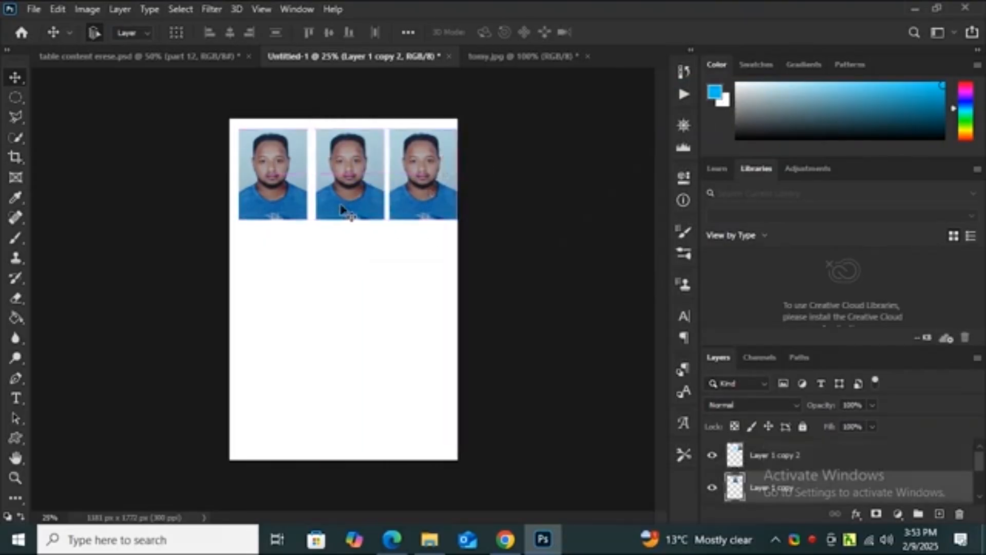
# Step: Shift the middle and right photos slightly left to leave equal gaps across the top row
pyautogui.moveTo(339, 206); pyautogui.dragTo(335, 206)
pyautogui.moveTo(413, 199); pyautogui.dragTo(411, 202)
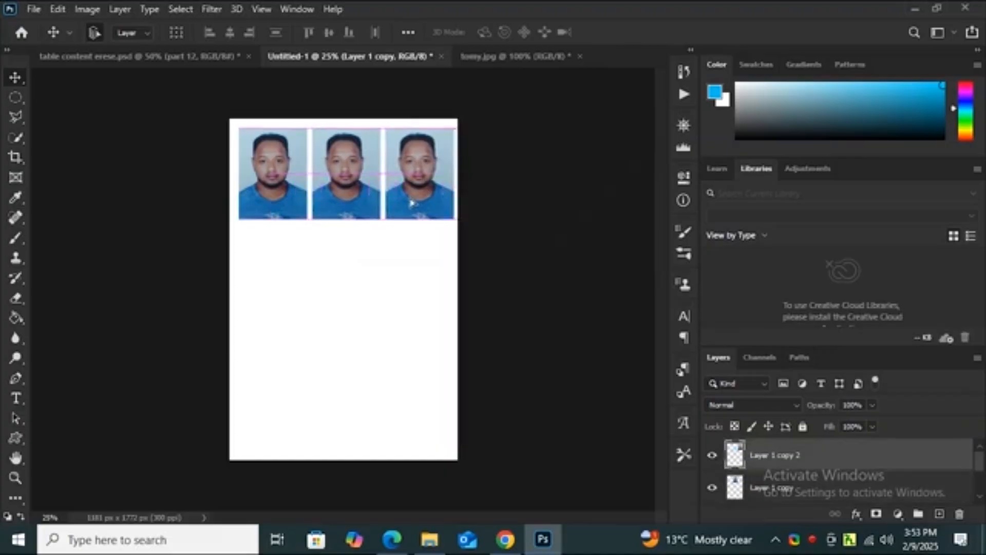
pyautogui.click(289, 198)
pyautogui.click(352, 198)
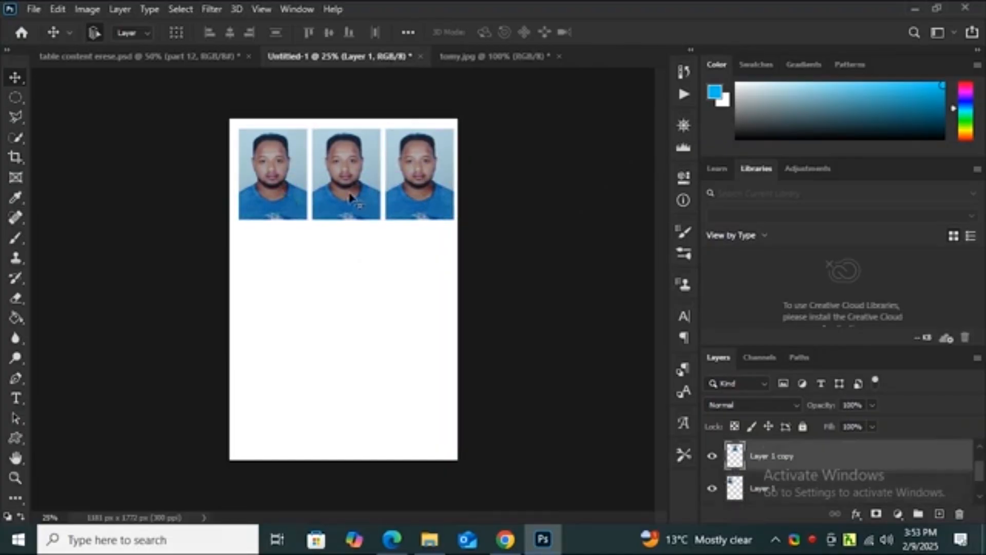
pyautogui.moveTo(351, 198)
pyautogui.mouseDown()
pyautogui.moveTo(406, 199)
pyautogui.moveTo(354, 203)
pyautogui.mouseUp()
pyautogui.click(405, 201)
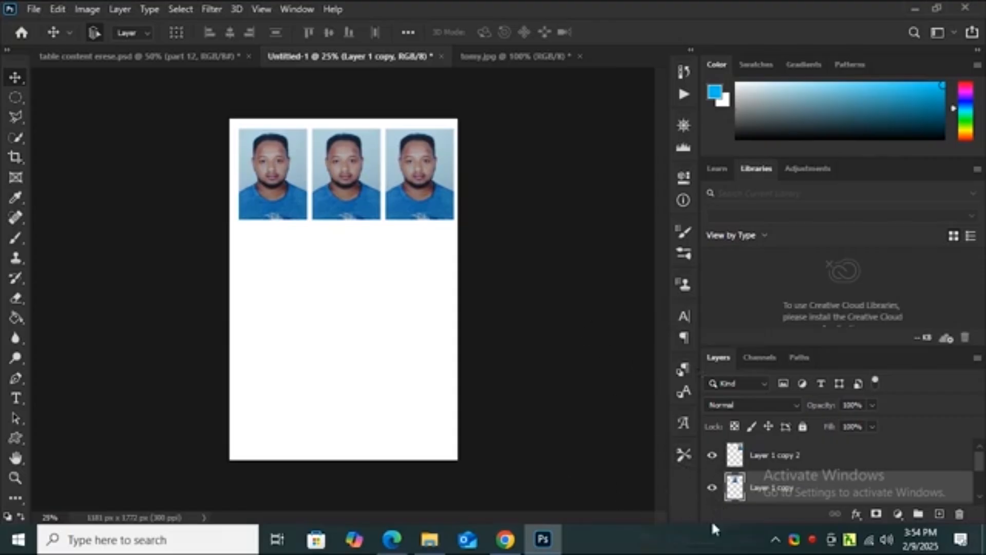
# Step: Hide Layer 1 and Layer 1 copy, leaving only the photo on Layer 1 copy 2 showing
pyautogui.scroll(-1, 719, 505)
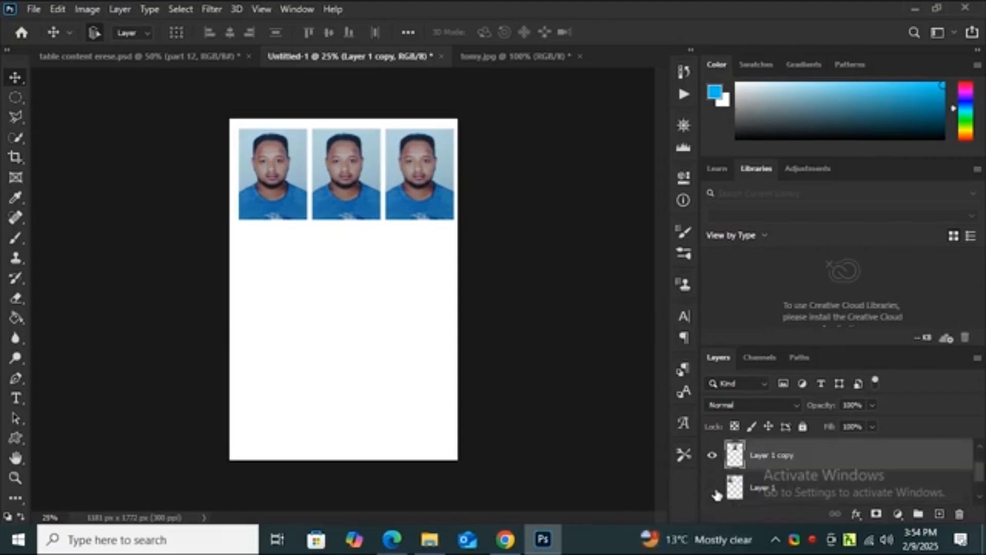
pyautogui.click(712, 455)
pyautogui.click(715, 456)
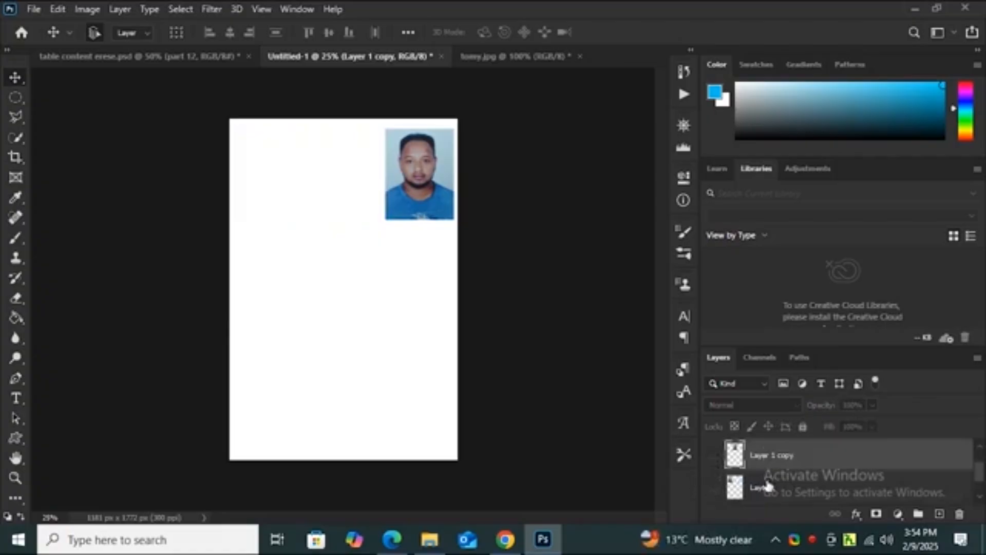
# Step: Add a black 6 px Stroke positioned Inside to the photo on Layer 1 copy 2
pyautogui.scroll(1, 769, 484)
pyautogui.click(781, 457)
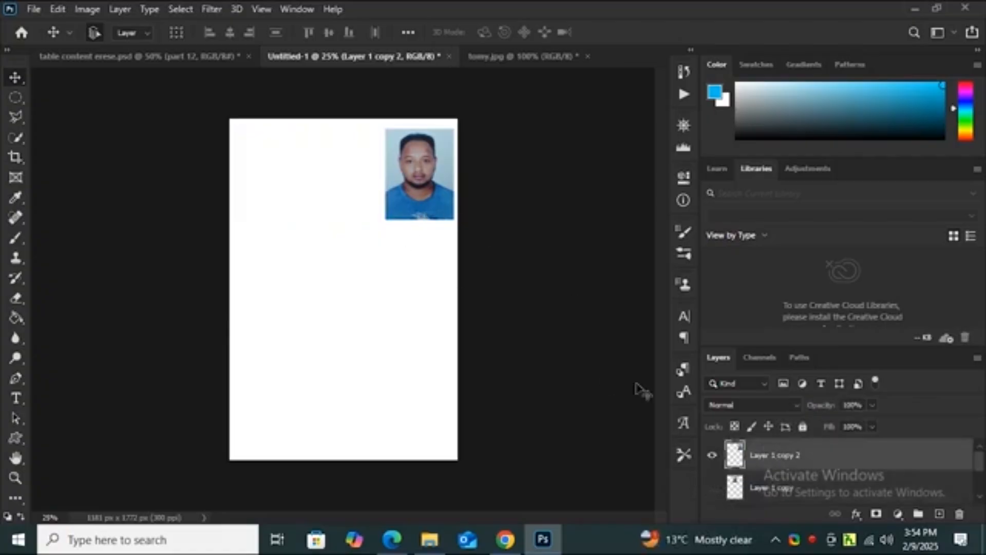
pyautogui.rightClick(762, 456)
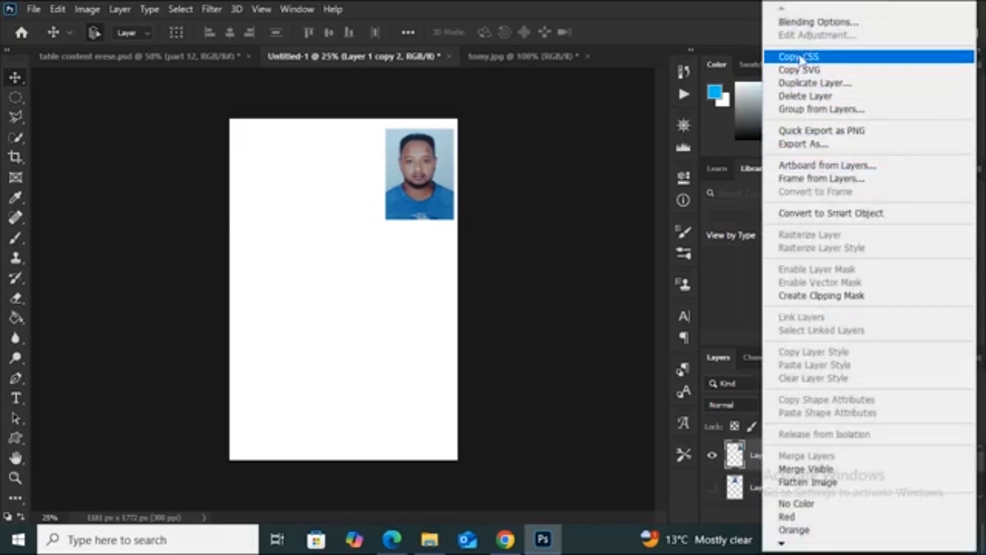
pyautogui.click(806, 22)
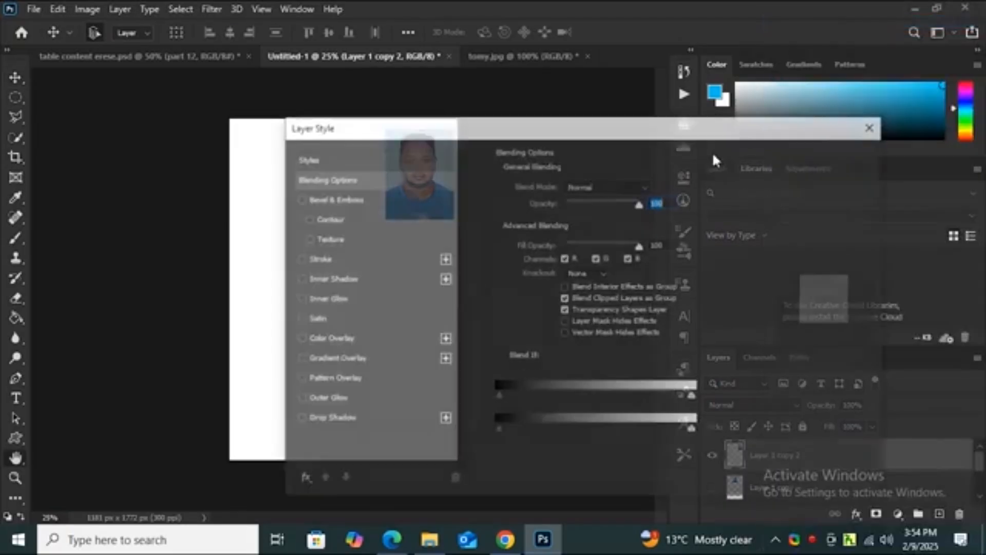
pyautogui.click(314, 259)
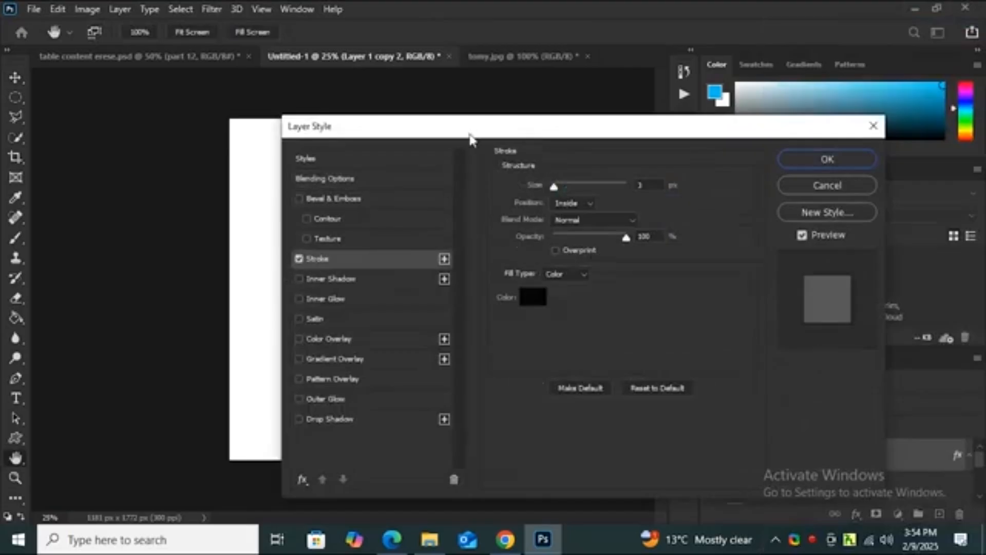
pyautogui.moveTo(470, 131)
pyautogui.mouseDown()
pyautogui.moveTo(766, 152)
pyautogui.moveTo(745, 110)
pyautogui.mouseUp()
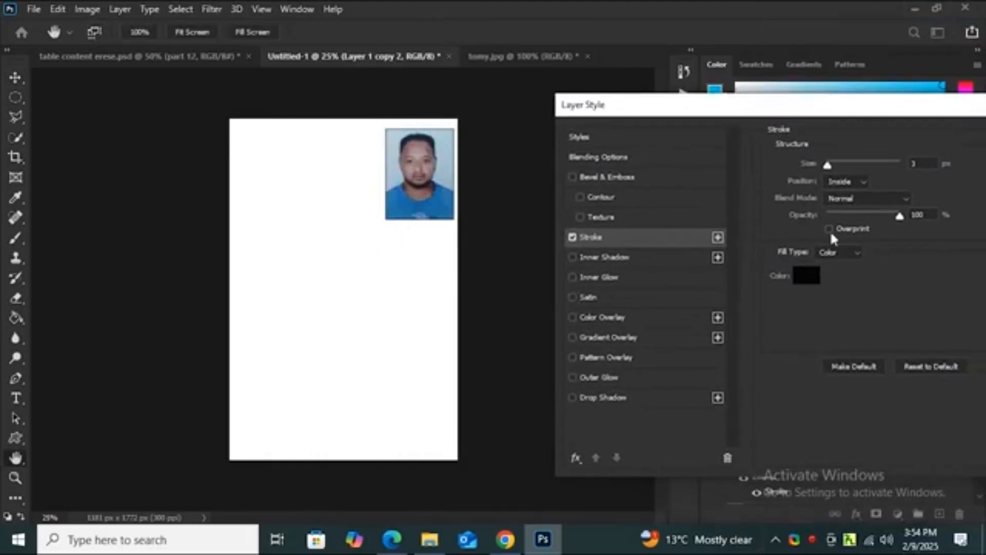
pyautogui.moveTo(828, 170); pyautogui.dragTo(831, 172)
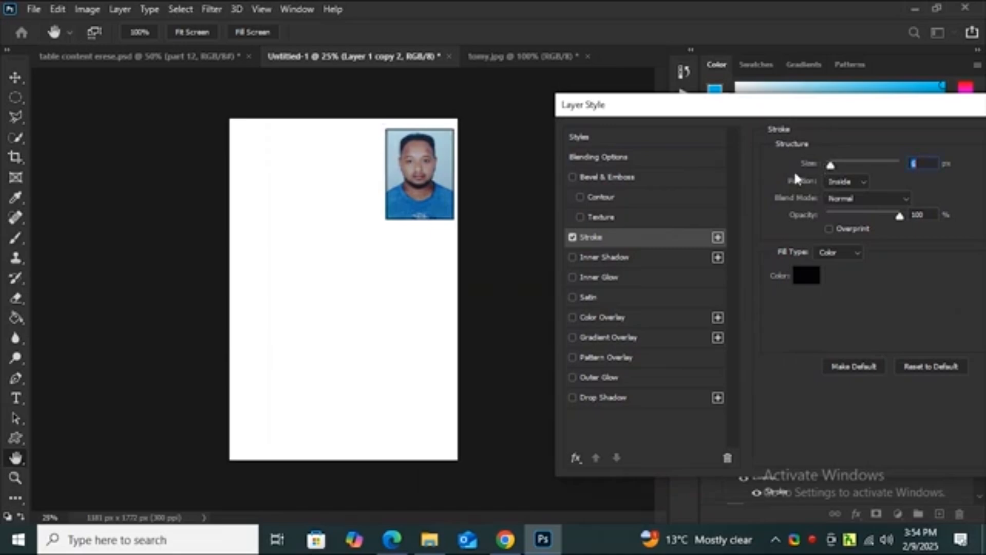
pyautogui.moveTo(740, 113); pyautogui.dragTo(467, 124)
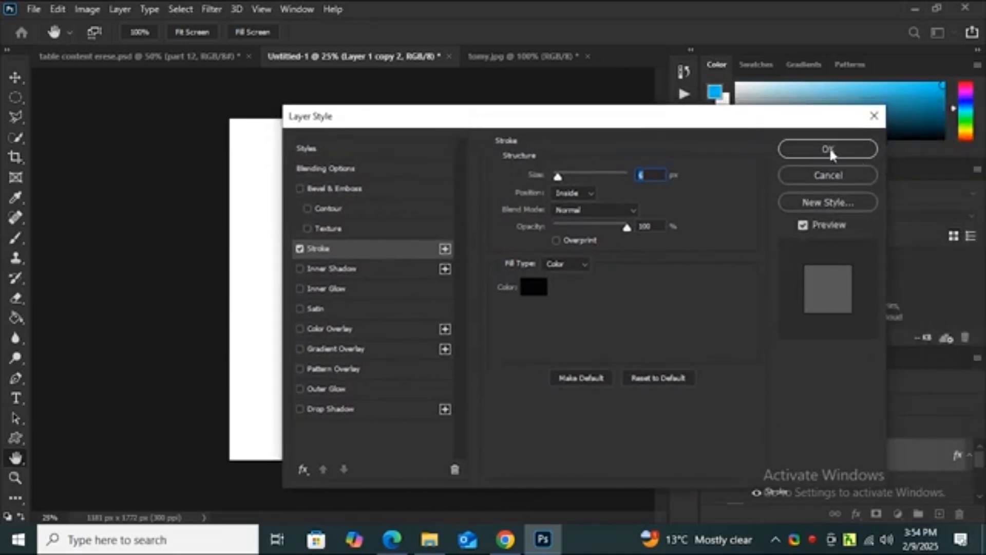
pyautogui.click(828, 149)
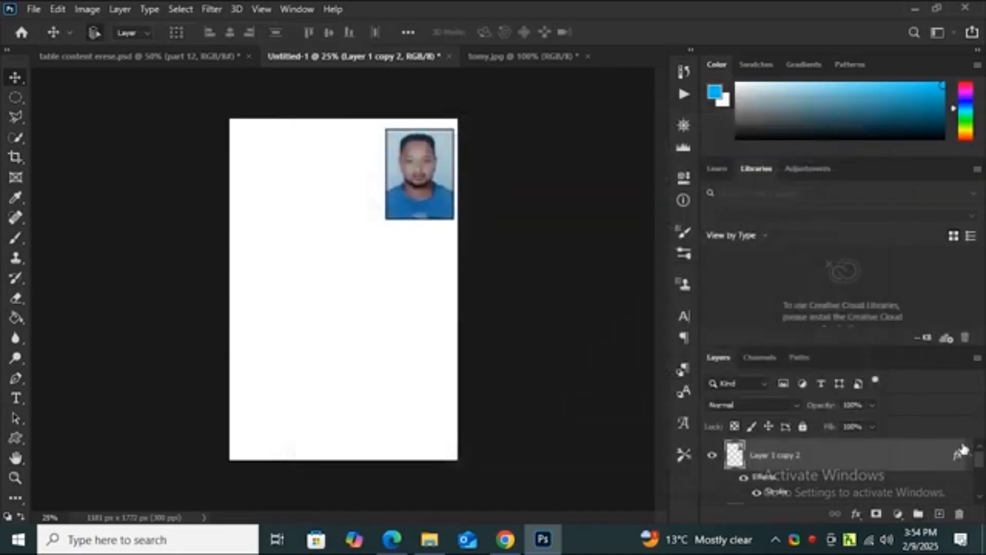
# Step: Delete the hidden layers Layer 1 copy and Layer 1
pyautogui.scroll(-3, 978, 465)
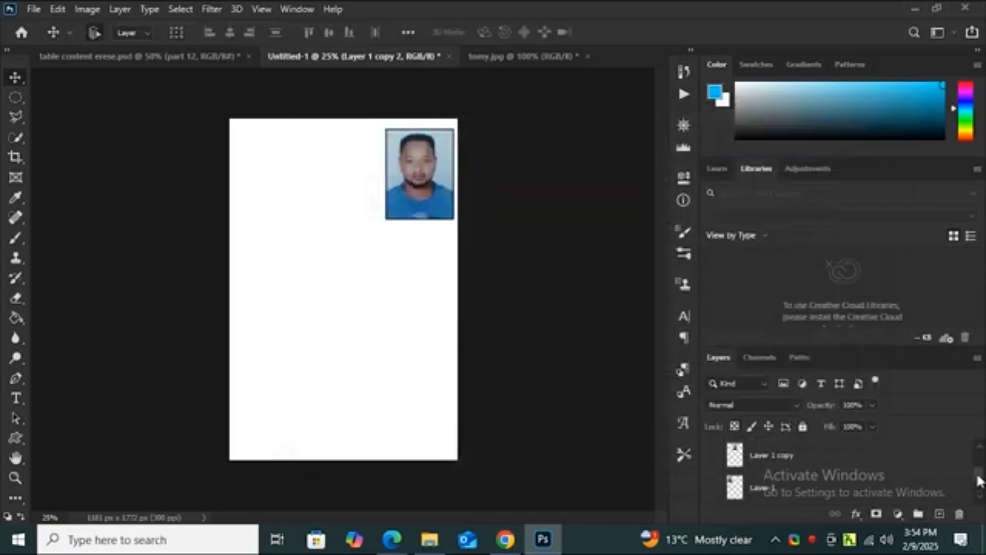
pyautogui.click(822, 454)
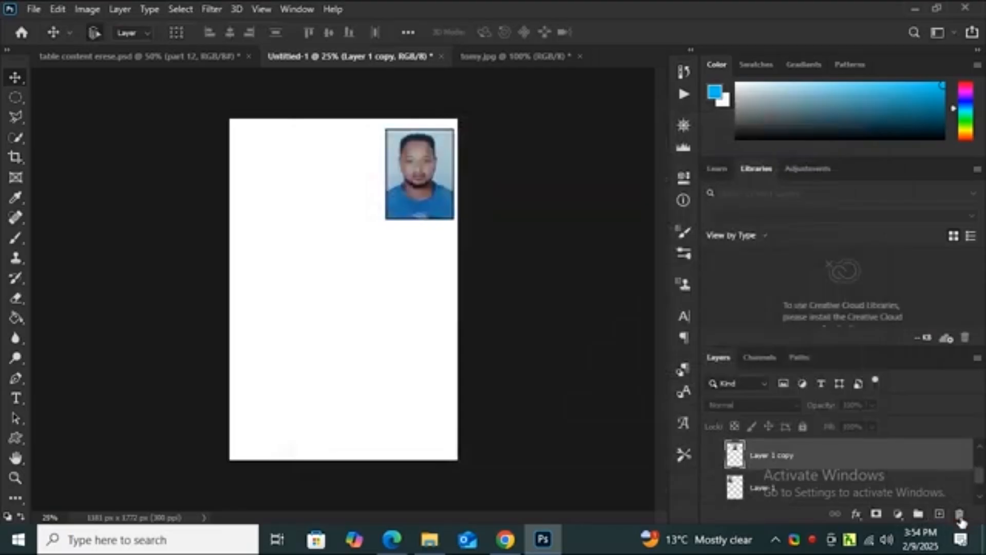
pyautogui.click(958, 514)
pyautogui.click(444, 215)
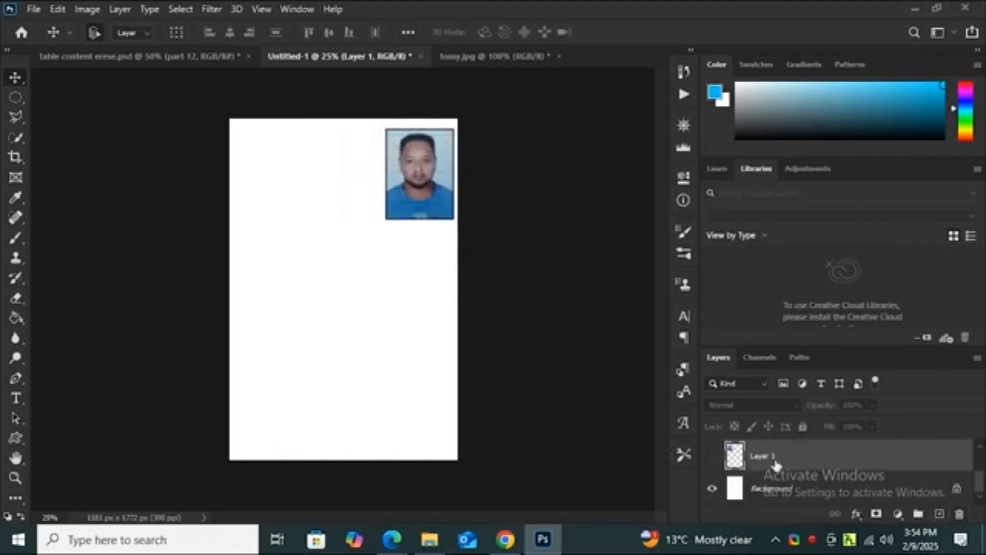
pyautogui.click(958, 514)
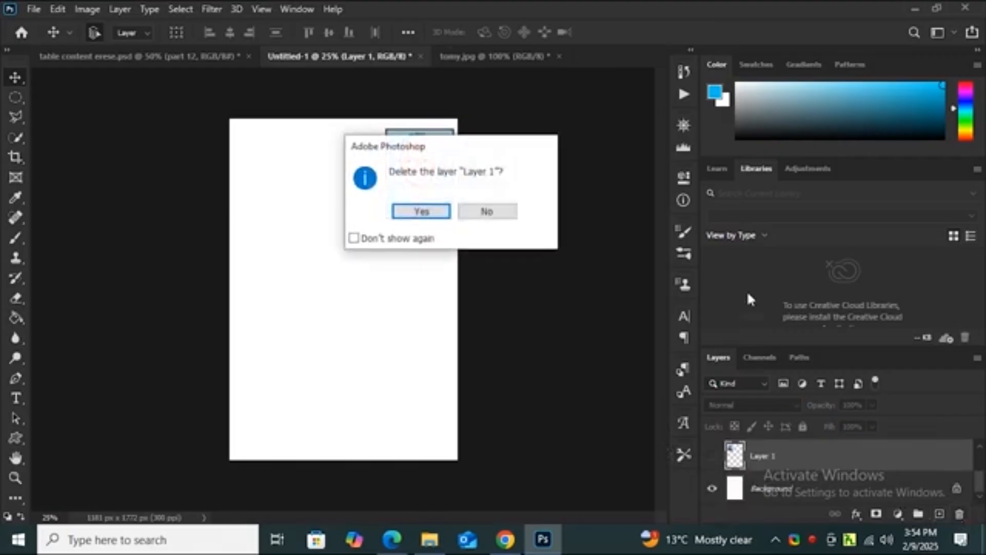
pyautogui.click(435, 214)
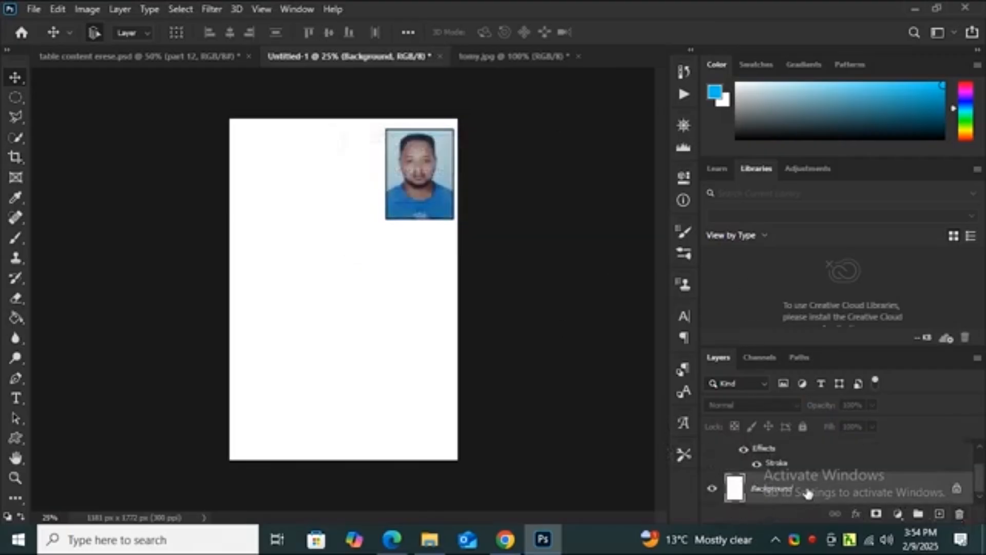
# Step: Duplicate the outlined photo on Layer 1 copy 2 and place the copy in the middle of the top row
pyautogui.scroll(2, 801, 483)
pyautogui.rightClick(787, 455)
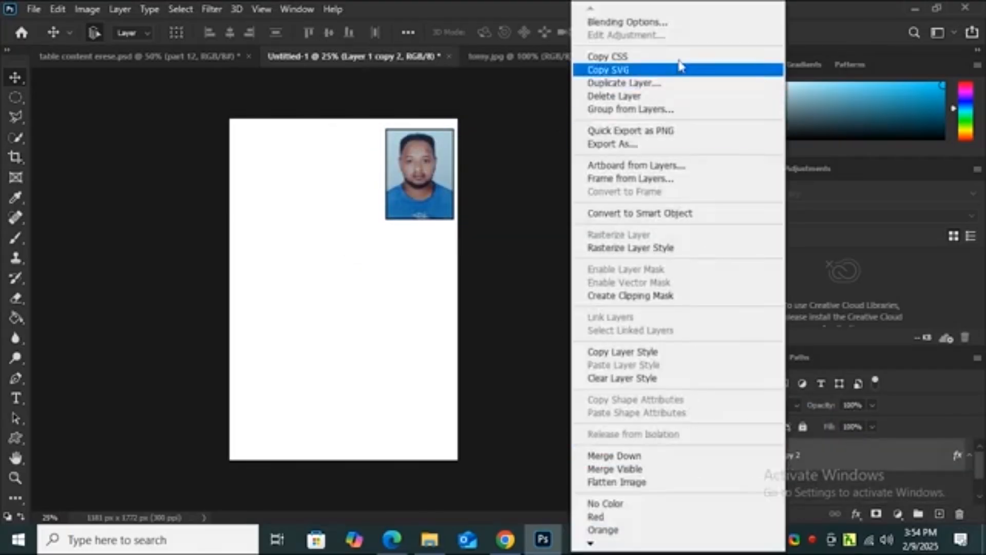
pyautogui.click(630, 83)
pyautogui.click(620, 135)
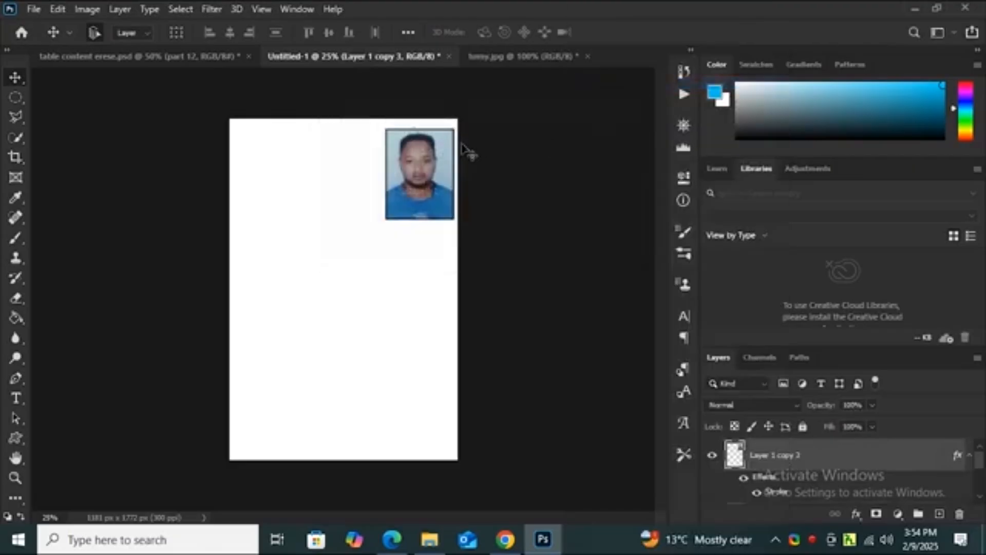
pyautogui.moveTo(417, 205); pyautogui.dragTo(342, 205)
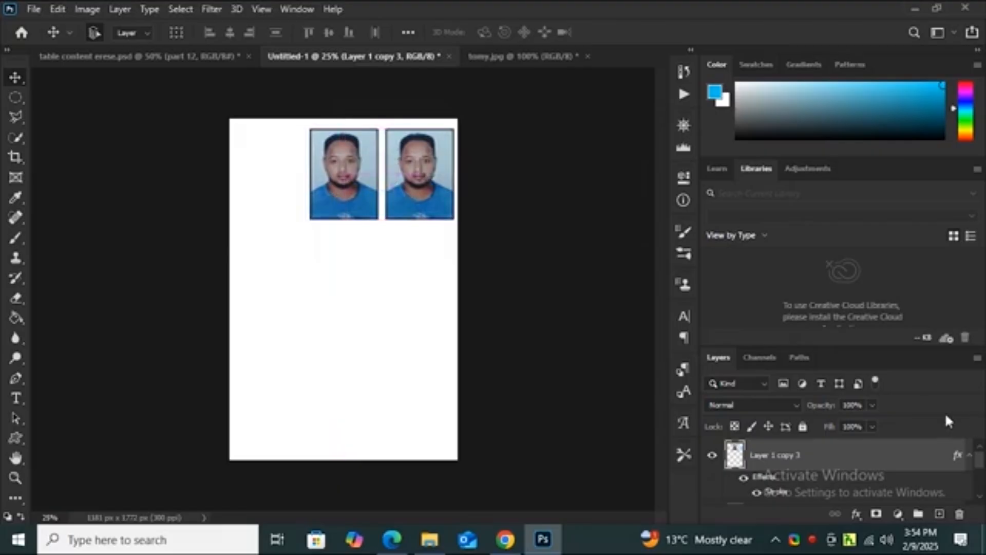
# Step: Duplicate the middle outlined photo and place the copy at the left end of the top row
pyautogui.rightClick(824, 457)
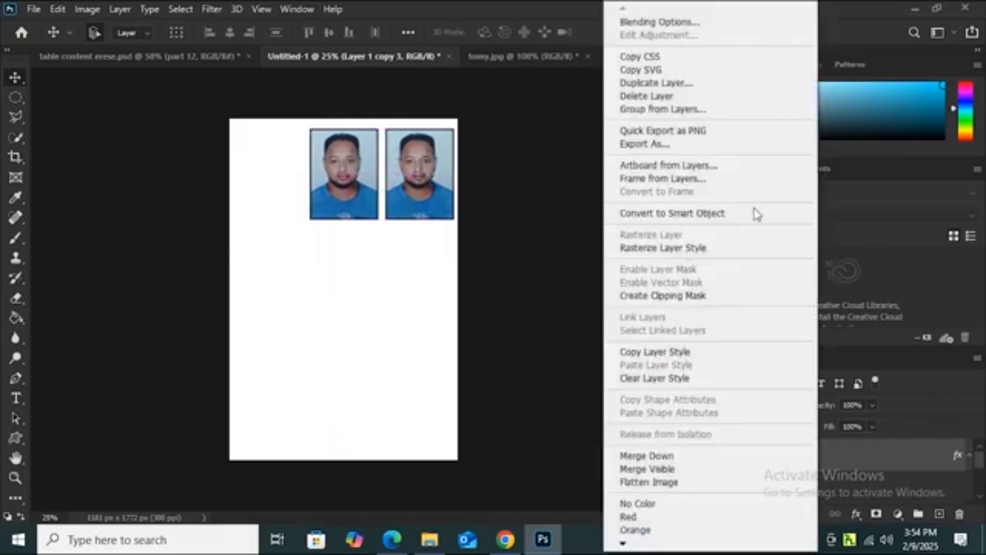
pyautogui.click(651, 83)
pyautogui.click(619, 135)
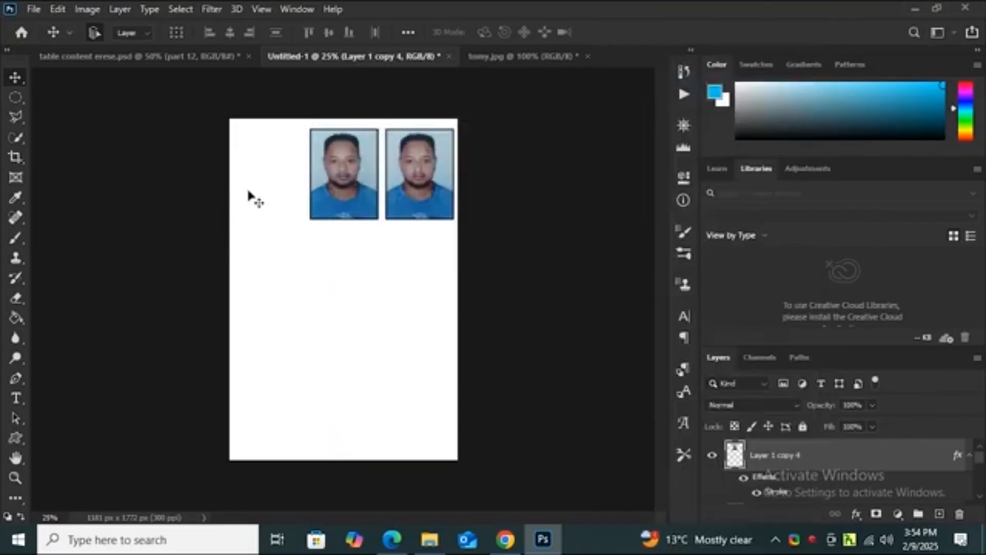
pyautogui.moveTo(343, 203); pyautogui.dragTo(272, 199)
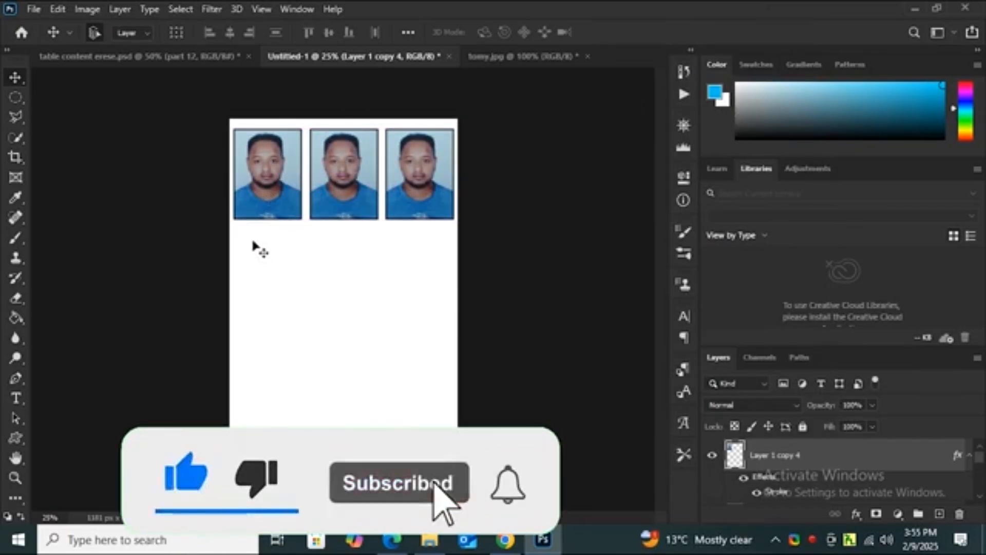
# Step: Select all three outlined photos, duplicate their layers, and place the copies directly below as a second row
pyautogui.moveTo(252, 238); pyautogui.dragTo(470, 160)
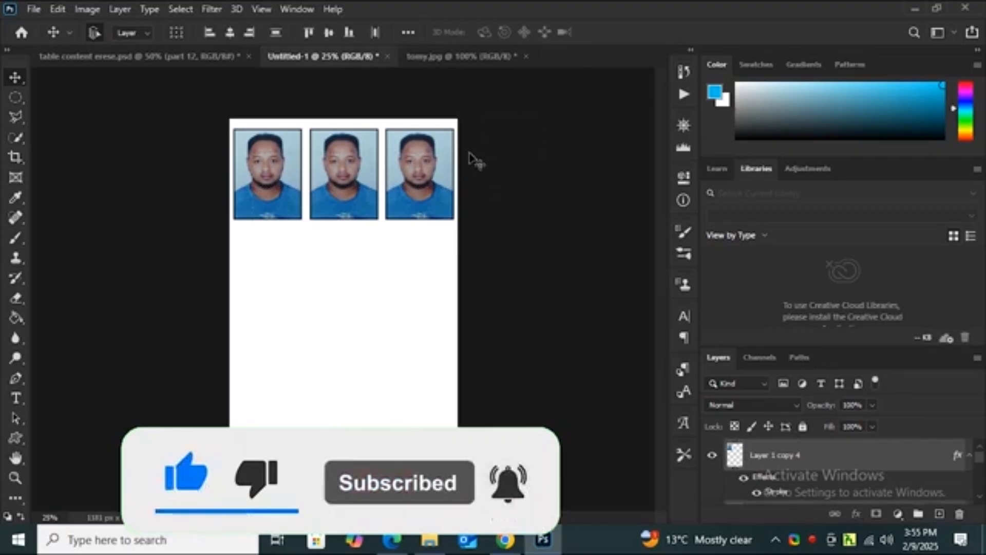
pyautogui.rightClick(804, 463)
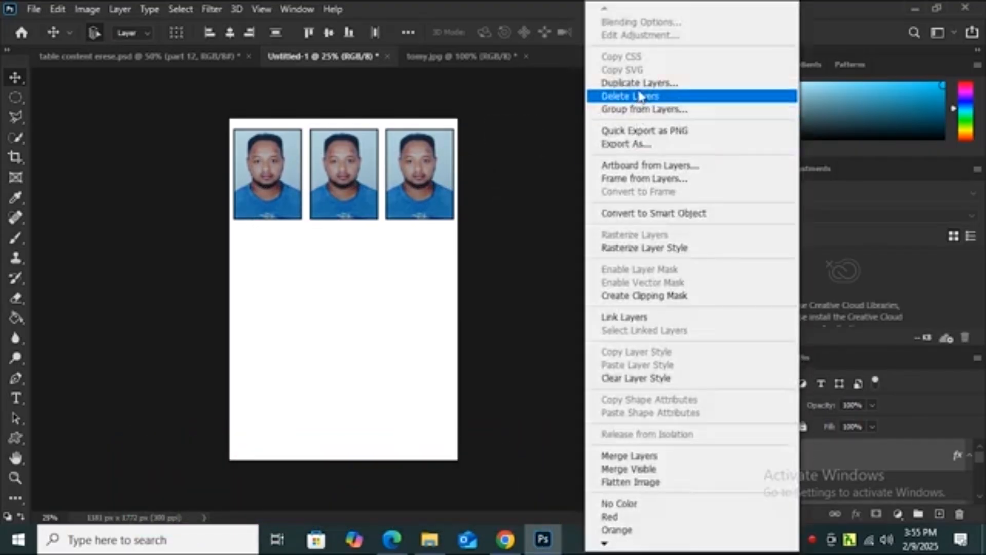
pyautogui.click(640, 83)
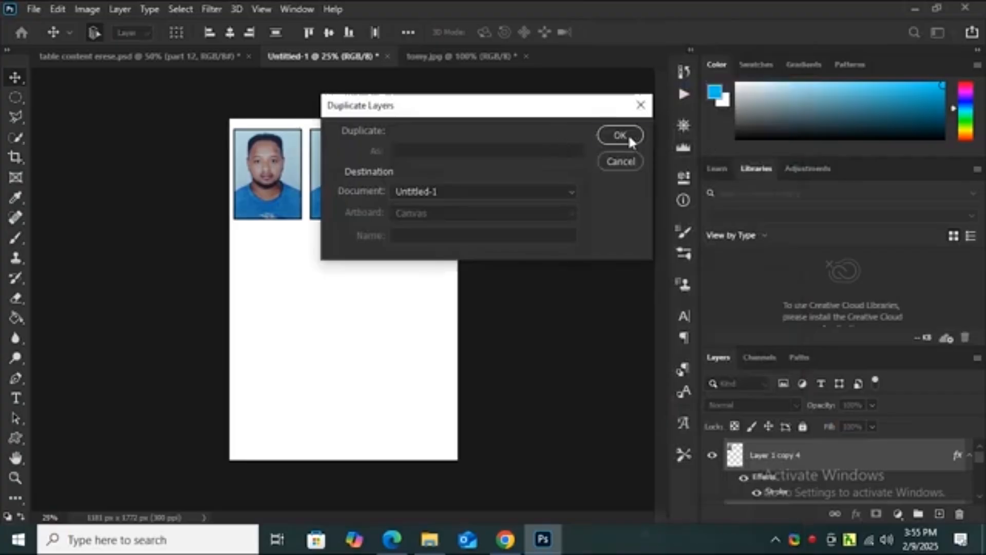
pyautogui.click(628, 134)
pyautogui.moveTo(403, 198); pyautogui.dragTo(405, 290)
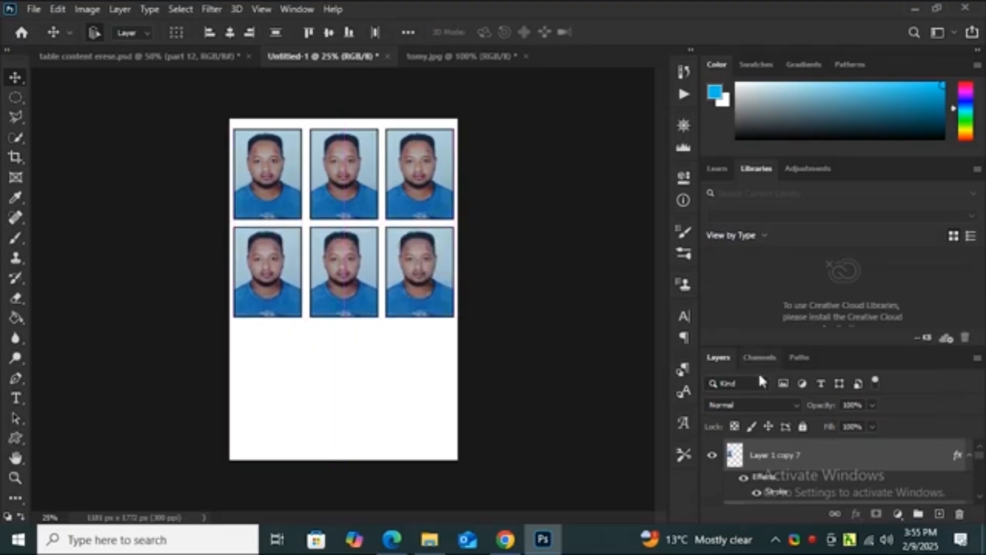
# Step: Duplicate the second row's three photo layers and place the copies directly below as a third row
pyautogui.rightClick(786, 462)
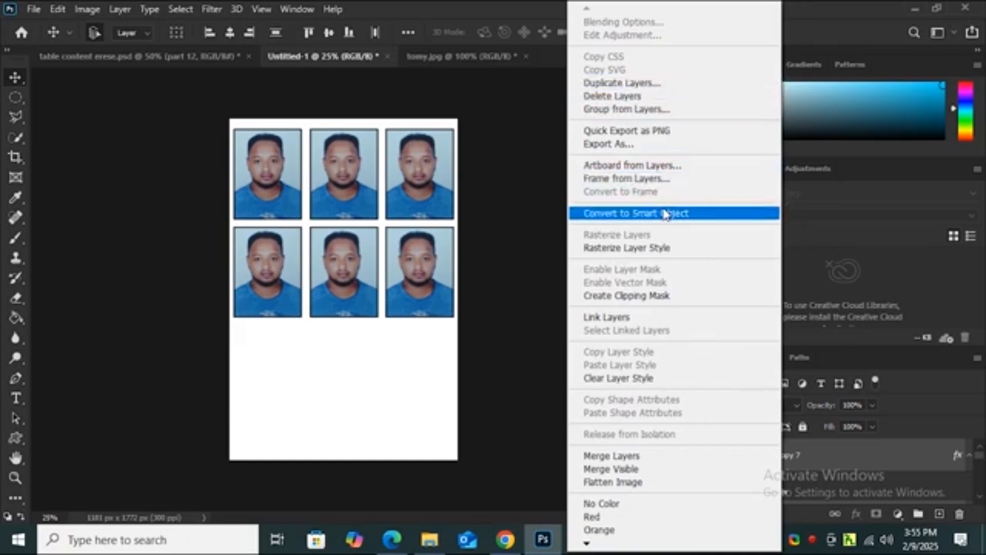
pyautogui.click(629, 83)
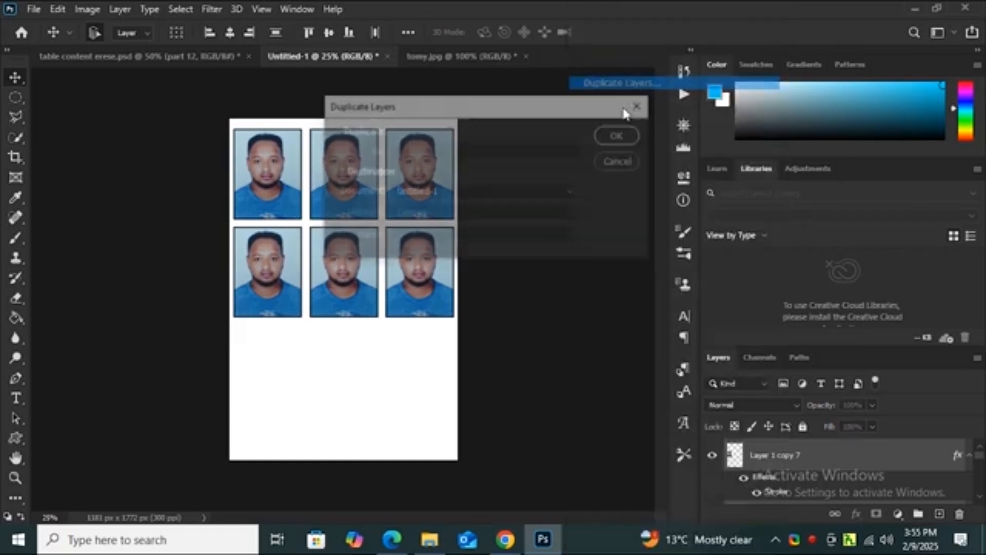
pyautogui.click(620, 135)
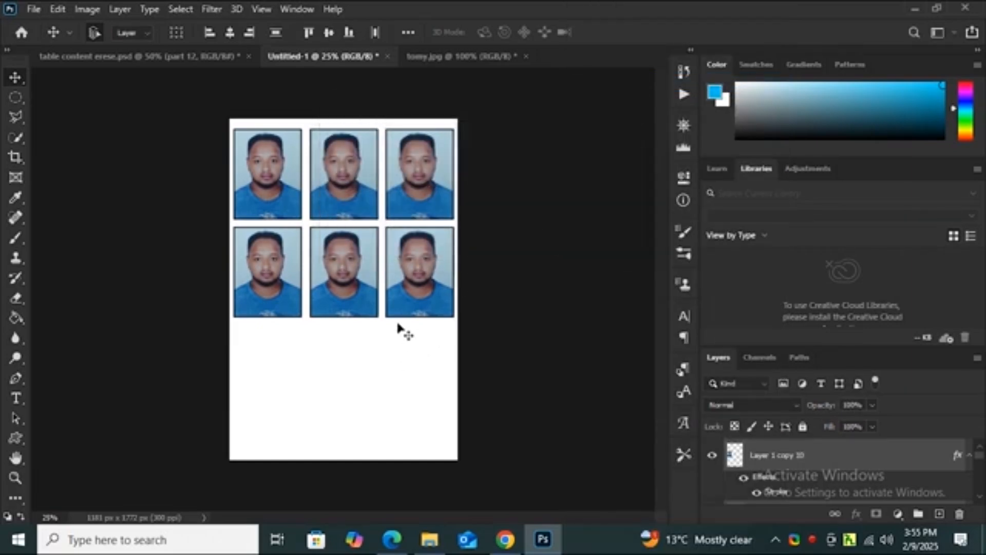
pyautogui.moveTo(404, 309); pyautogui.dragTo(407, 404)
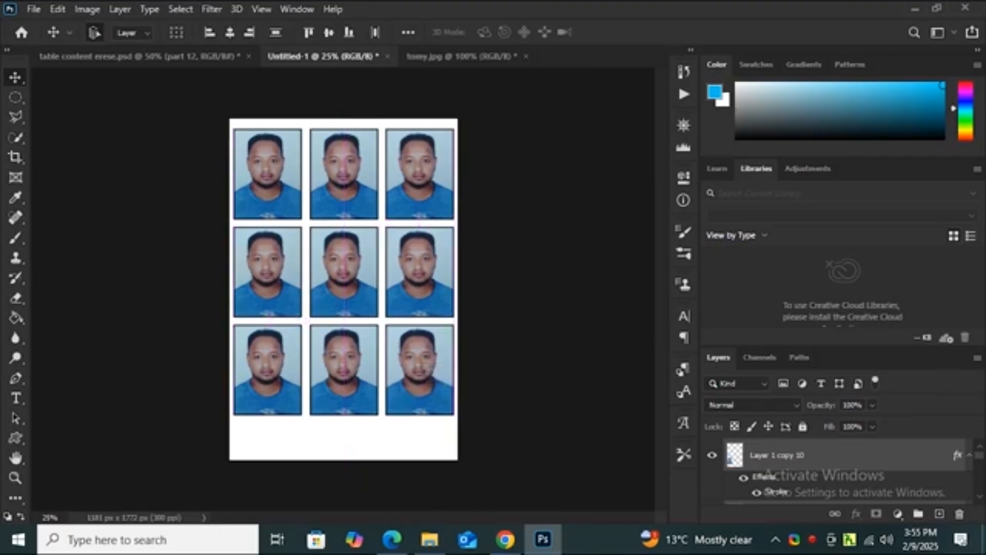
# Step: Close tomy.jpg without saving its changes and switch to the table content erese.psd document
pyautogui.click(449, 58)
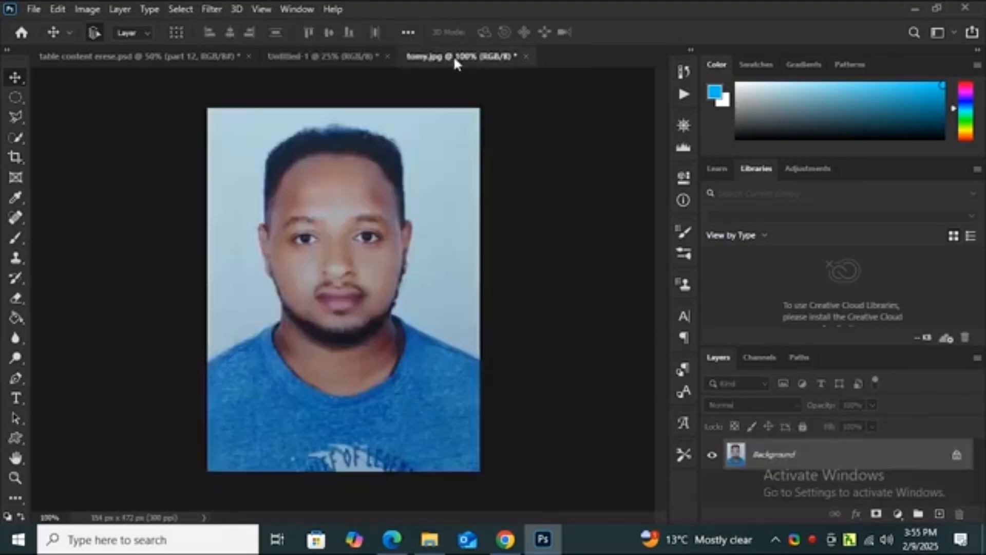
pyautogui.click(526, 56)
pyautogui.click(487, 212)
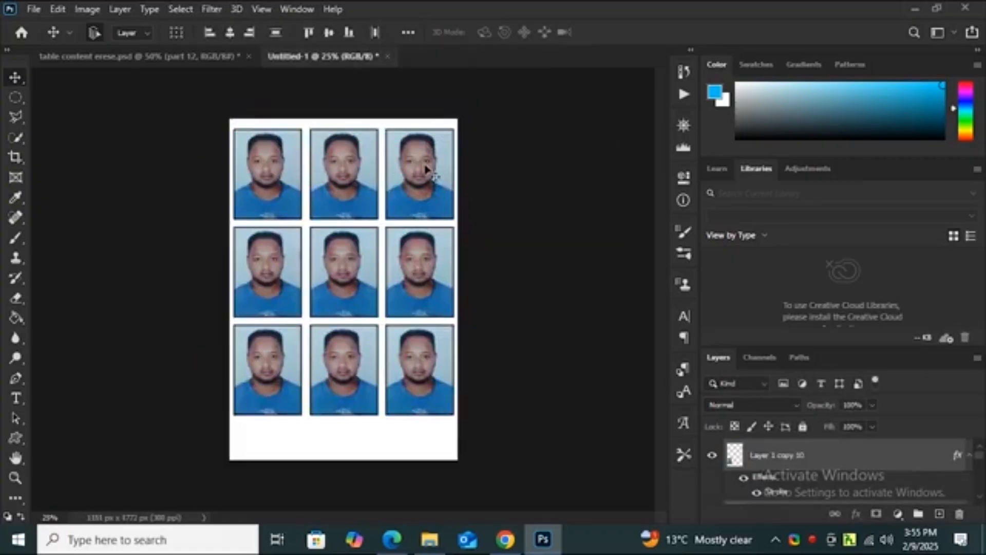
pyautogui.click(119, 64)
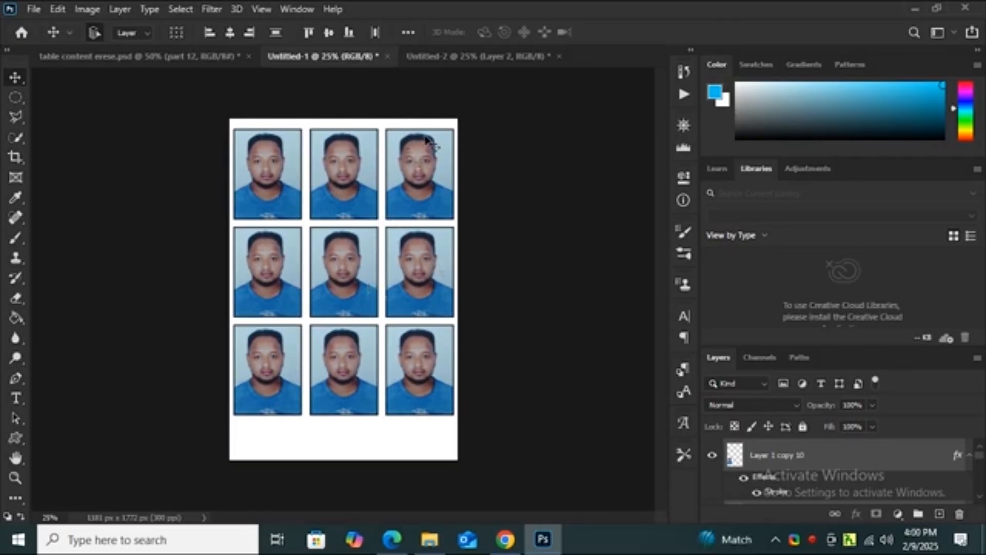
# Step: Start saving a copy of the nine-photo page on the computer, with the Desktop as its destination
pyautogui.click(34, 10)
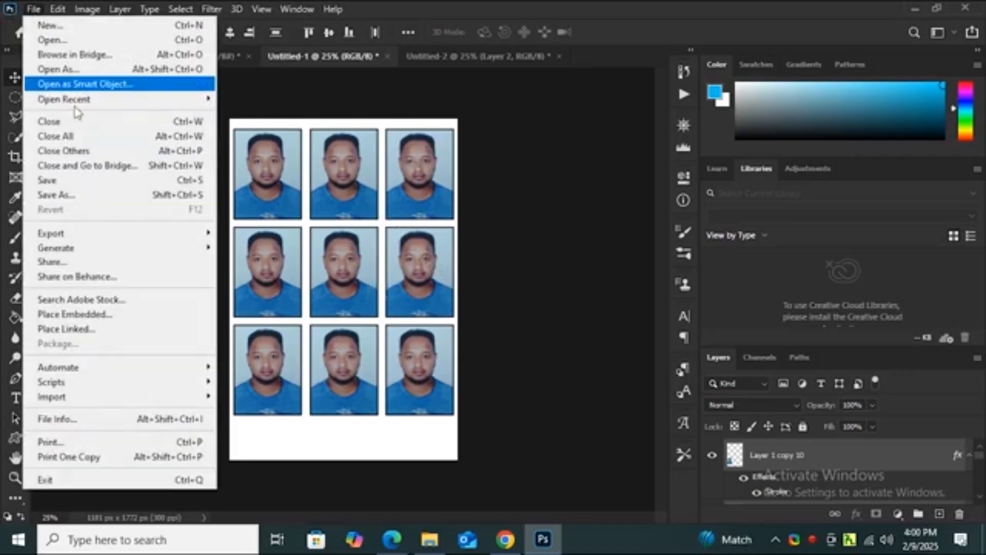
pyautogui.click(103, 201)
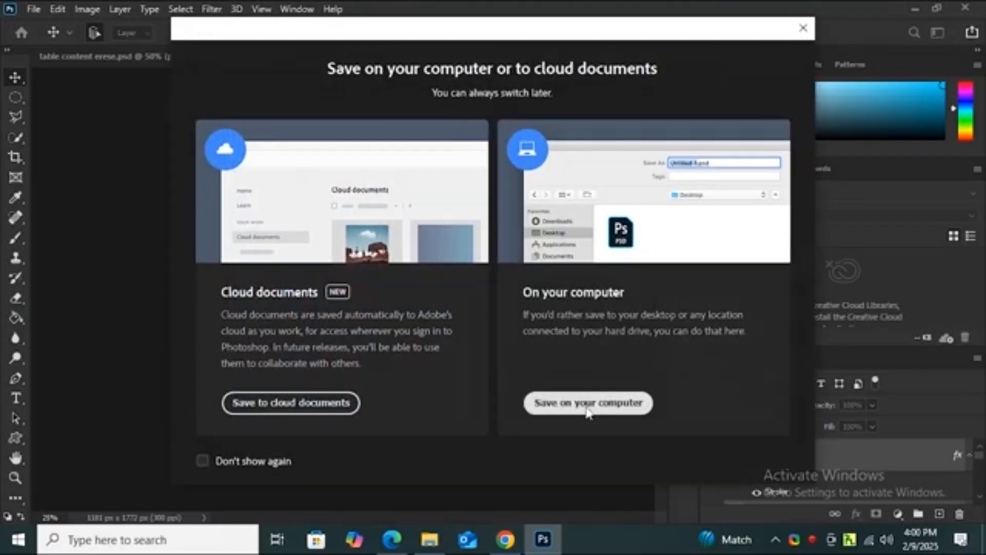
pyautogui.click(588, 403)
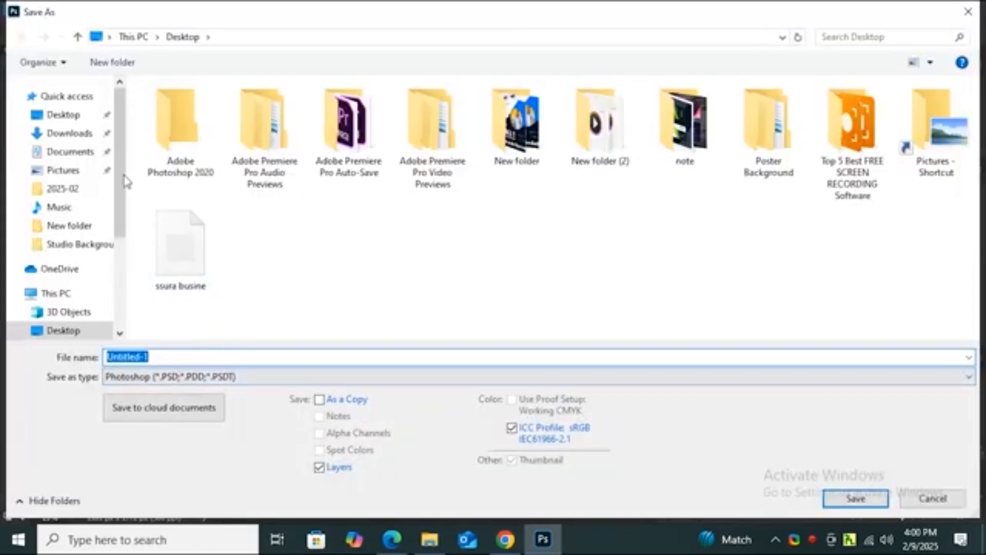
pyautogui.click(72, 115)
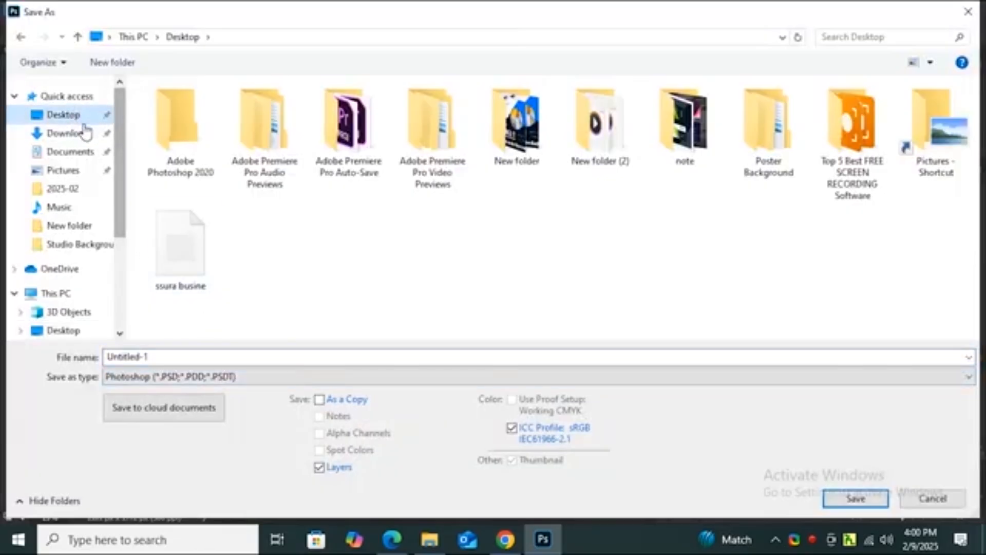
pyautogui.moveTo(124, 136)
pyautogui.mouseDown()
pyautogui.moveTo(104, 229)
pyautogui.moveTo(127, 135)
pyautogui.mouseUp()
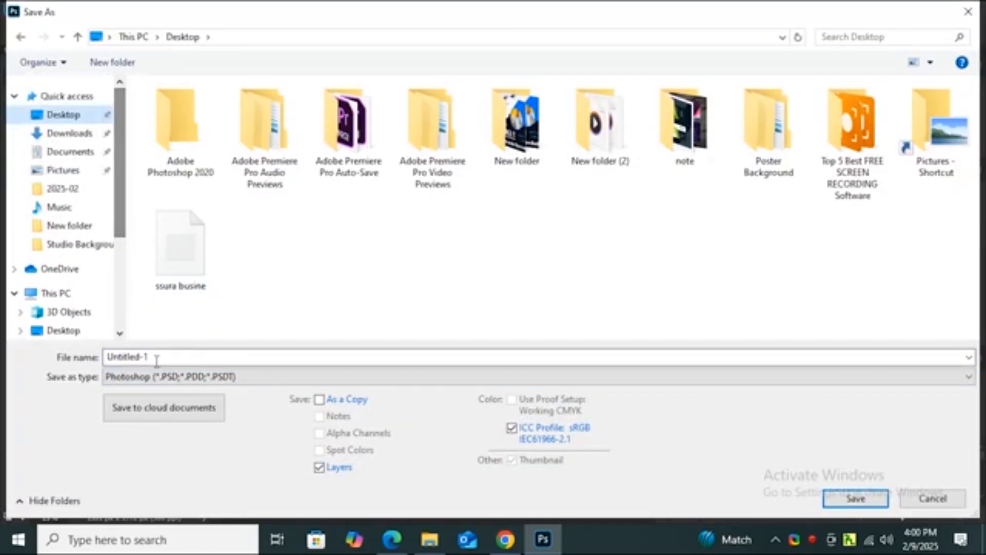
# Step: Try to save the nine-photo page as a JPEG file named 3/4
pyautogui.click(212, 382)
pyautogui.click(211, 382)
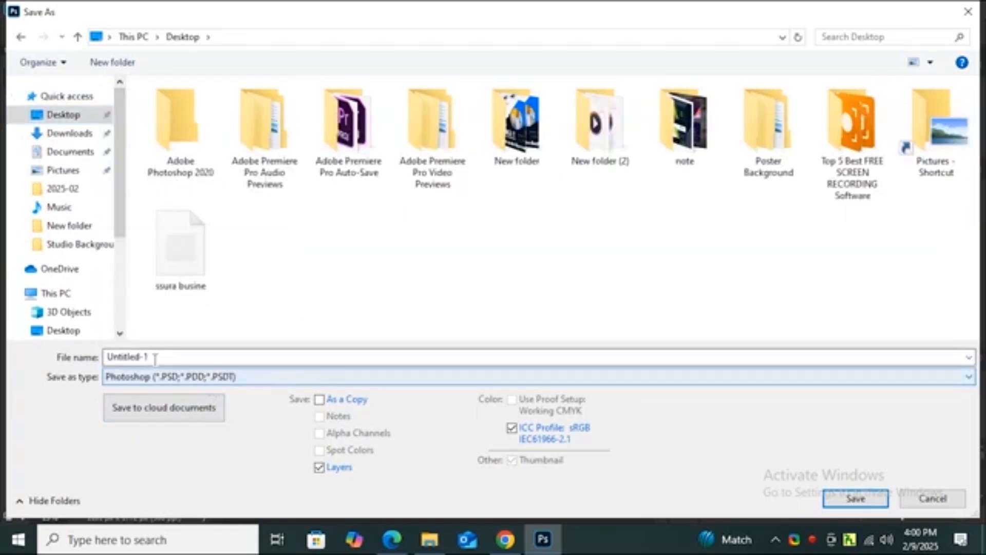
pyautogui.moveTo(154, 356); pyautogui.dragTo(110, 354)
pyautogui.write('1')
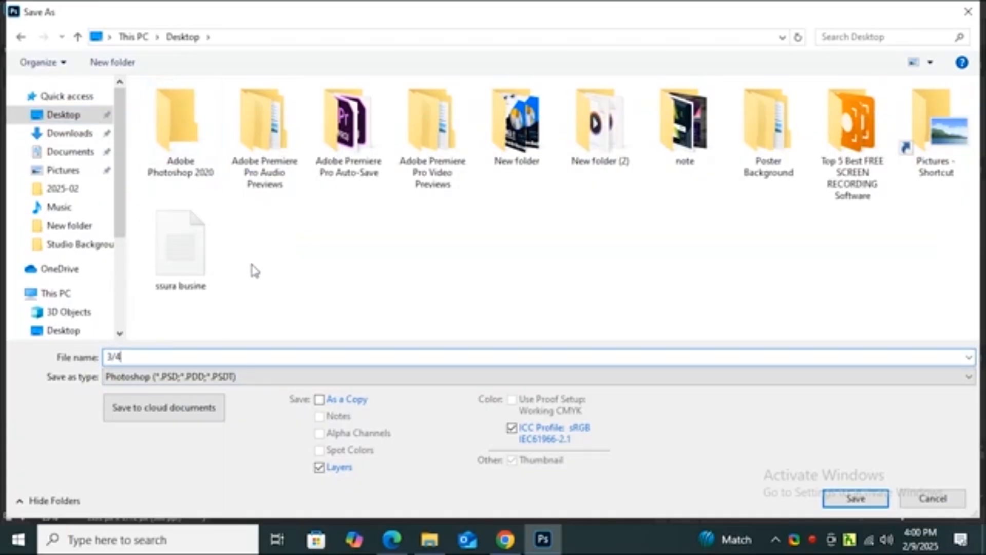
pyautogui.click(239, 378)
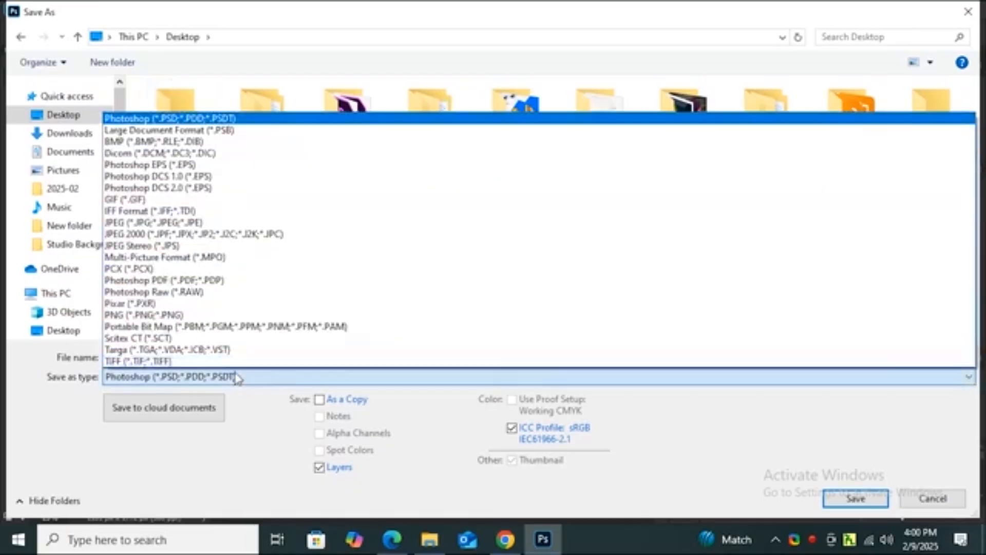
pyautogui.click(221, 222)
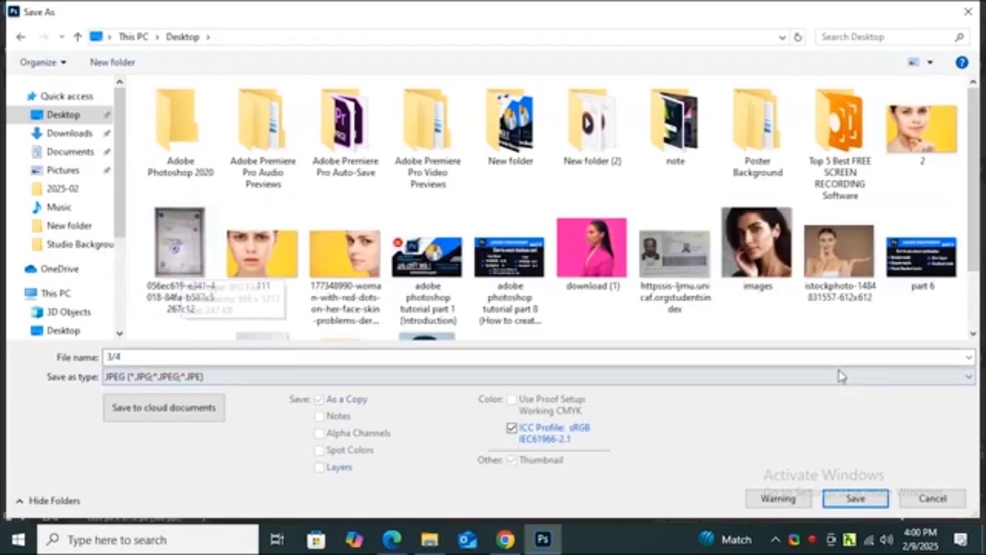
pyautogui.click(850, 501)
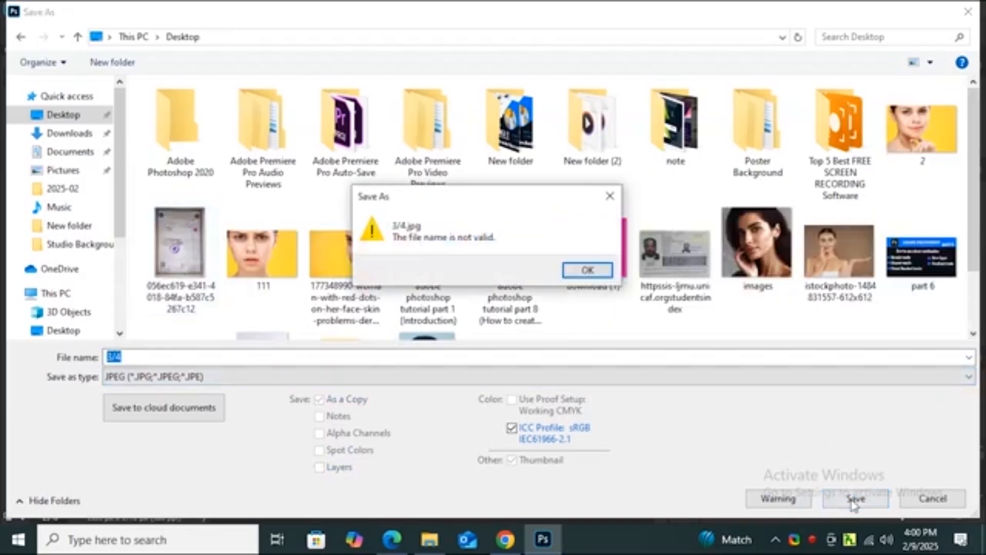
pyautogui.click(588, 276)
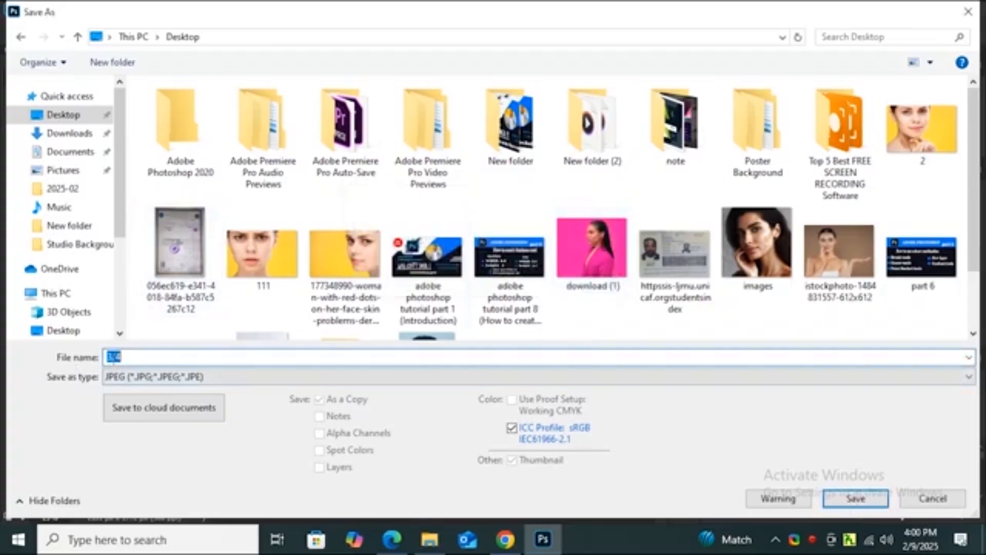
# Step: Change the file name to 3 gurd photo 4 and save the JPEG at quality 8 (High) in Progressive format
pyautogui.click(121, 359)
pyautogui.moveTo(127, 355); pyautogui.dragTo(94, 358)
pyautogui.press('BackSpace')
pyautogui.write('3 guid photo 4')
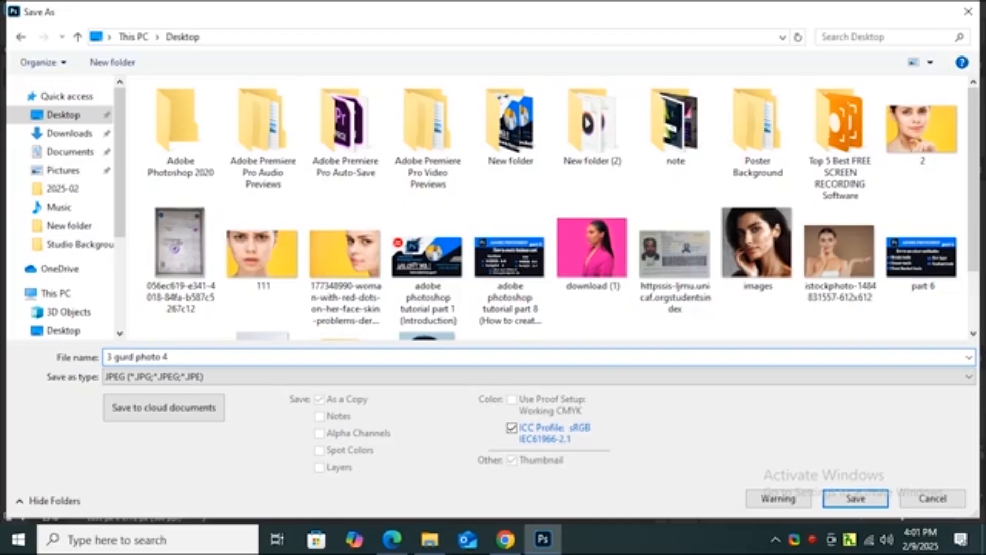
pyautogui.click(865, 505)
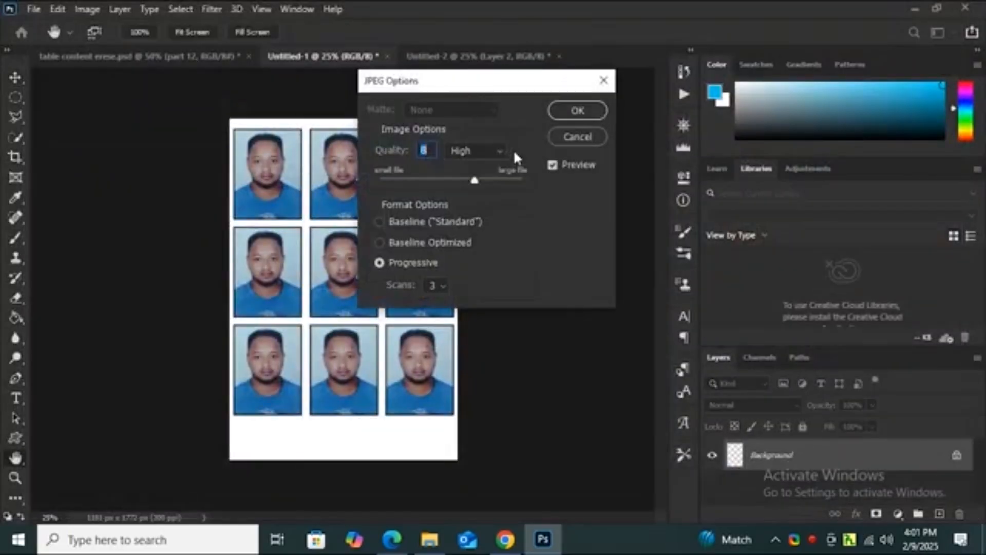
pyautogui.click(577, 110)
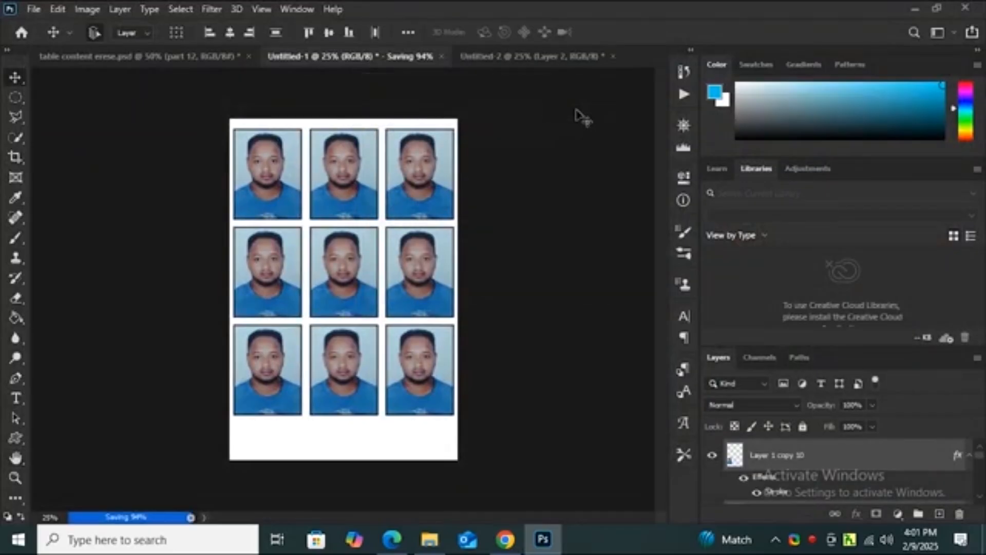
# Step: Close the Untitled-1 nine-photo page and the Untitled-2 document without saving their changes, keeping table content erese.psd open
pyautogui.click(440, 56)
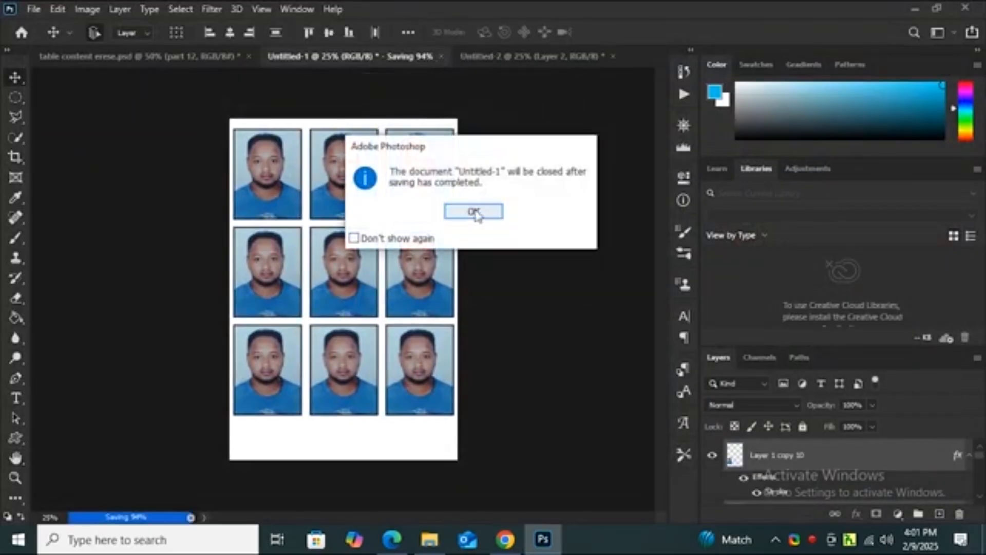
pyautogui.click(495, 211)
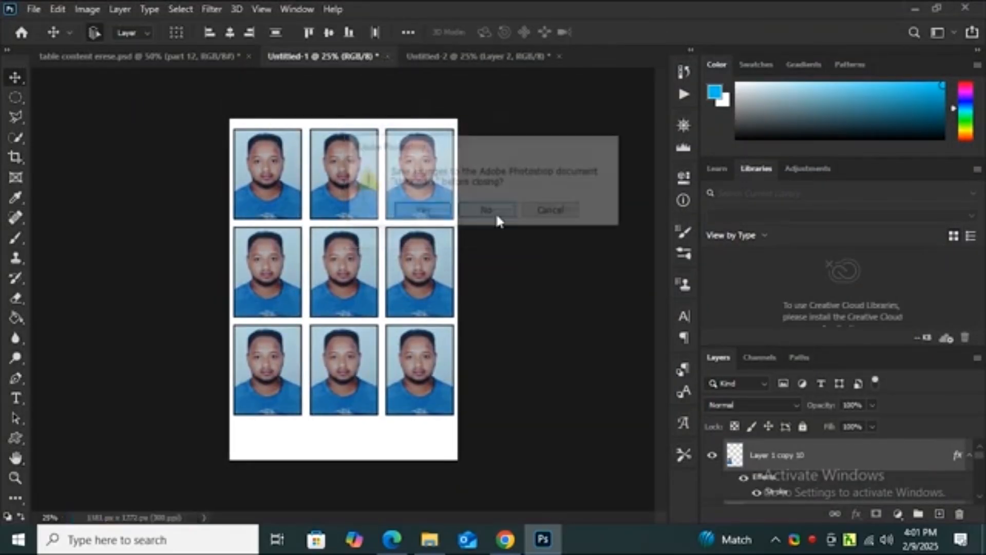
pyautogui.click(573, 218)
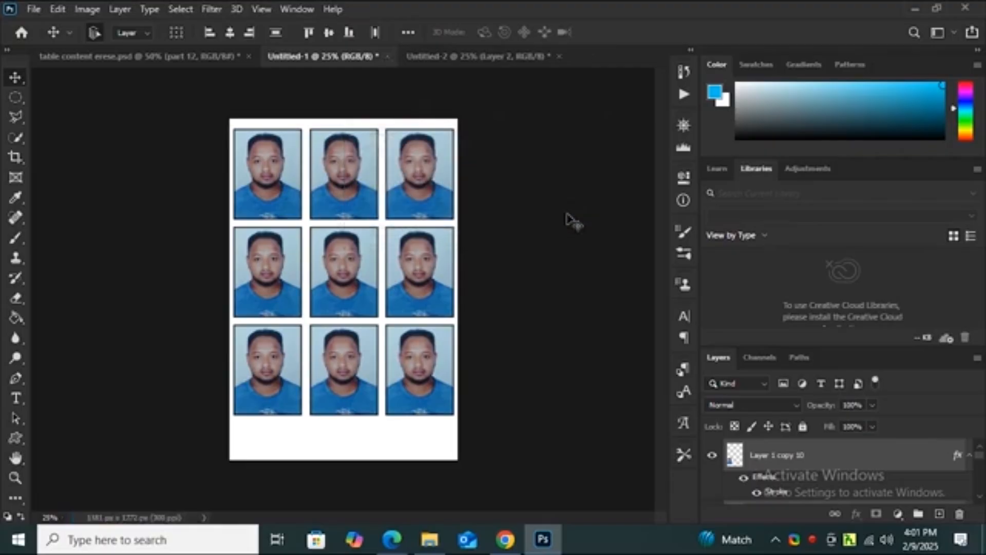
pyautogui.click(388, 56)
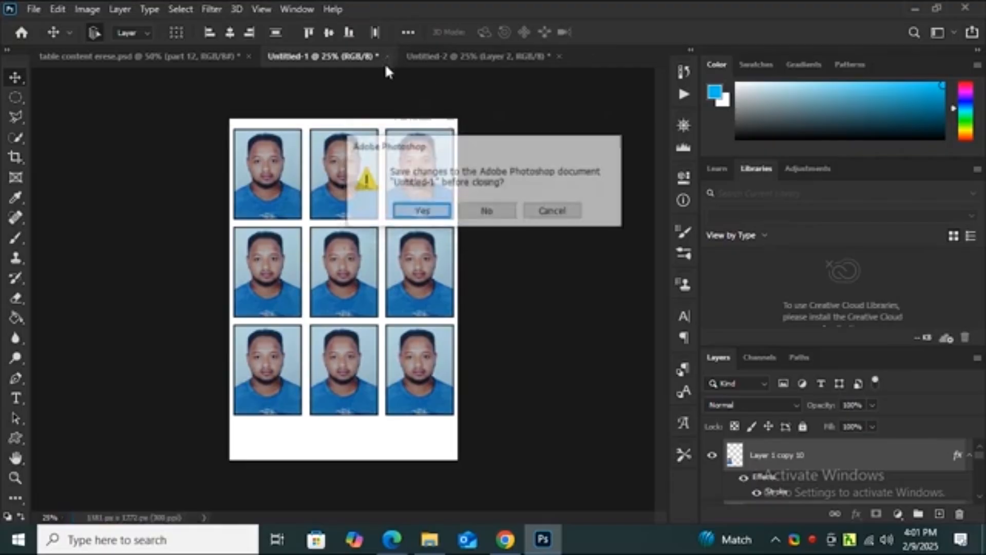
pyautogui.click(486, 211)
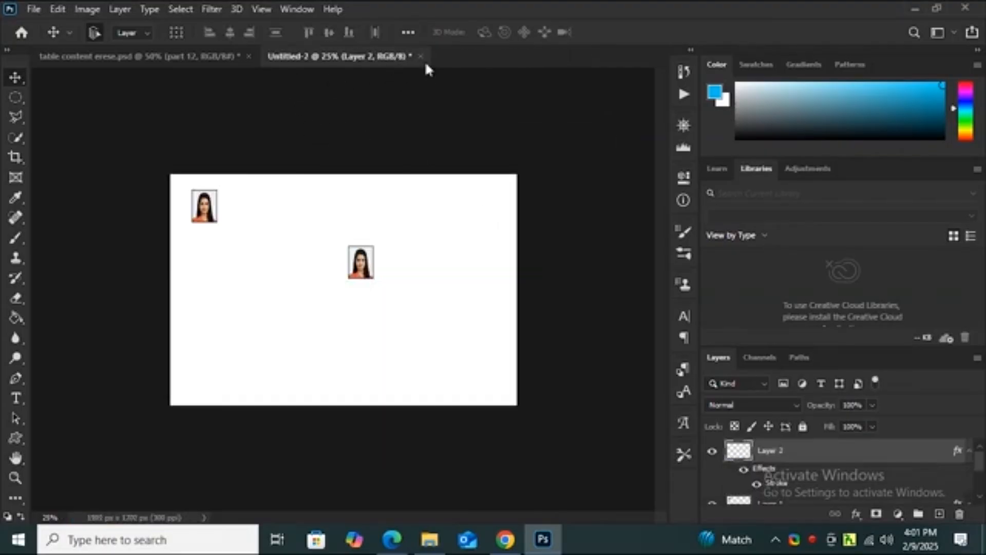
pyautogui.click(421, 57)
pyautogui.click(484, 211)
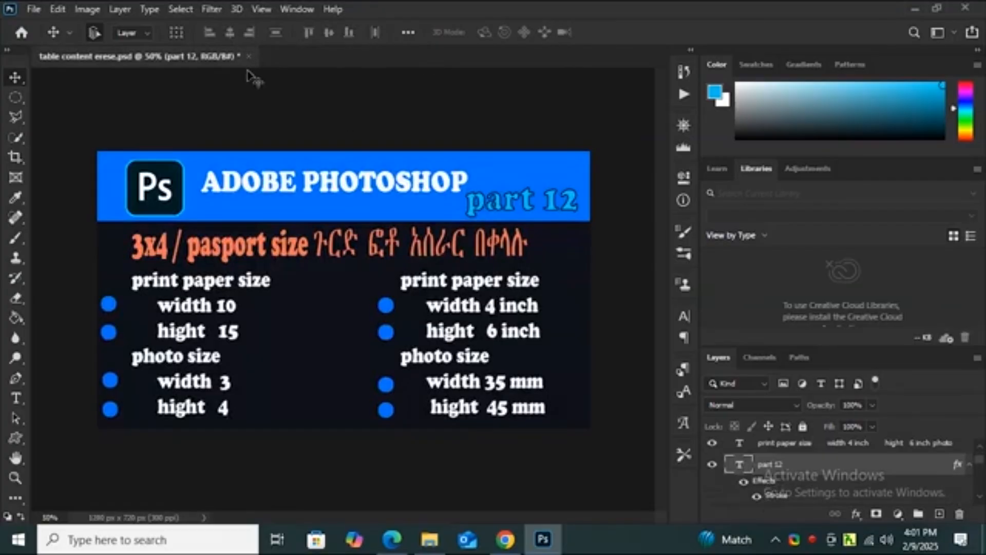
pyautogui.click(251, 57)
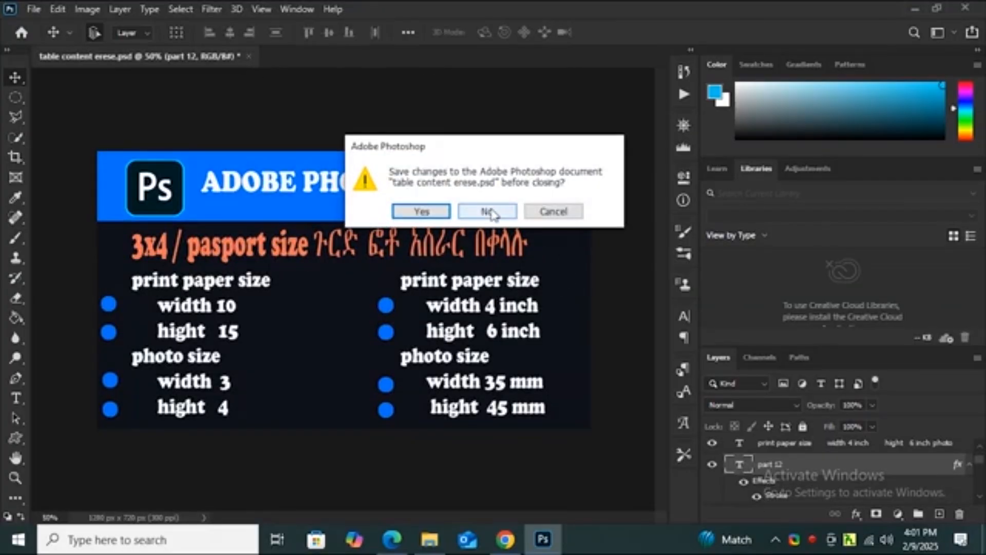
pyautogui.click(552, 211)
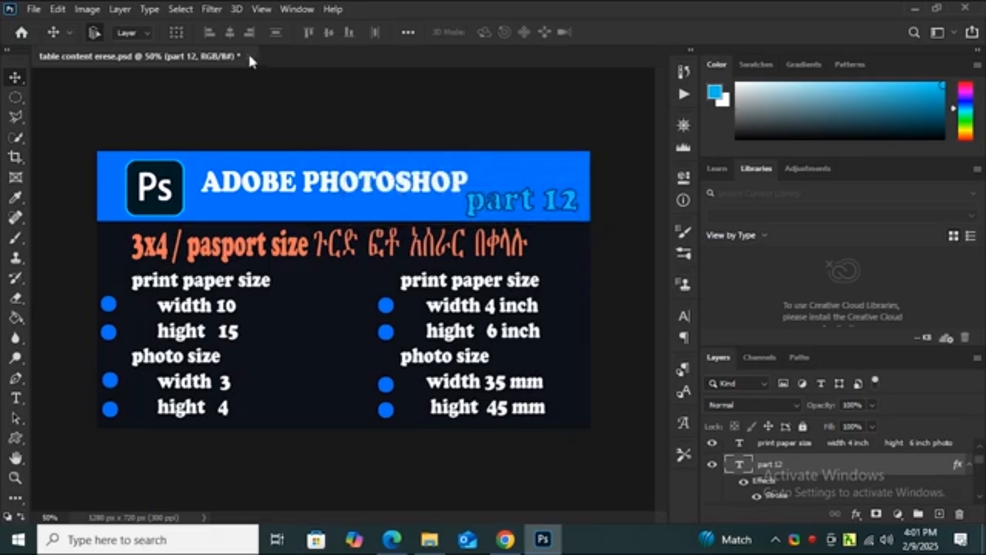
# Step: Create a new 4 × 6 inch document at 300 pixels/inch in RGB Color with a white background
pyautogui.click(35, 10)
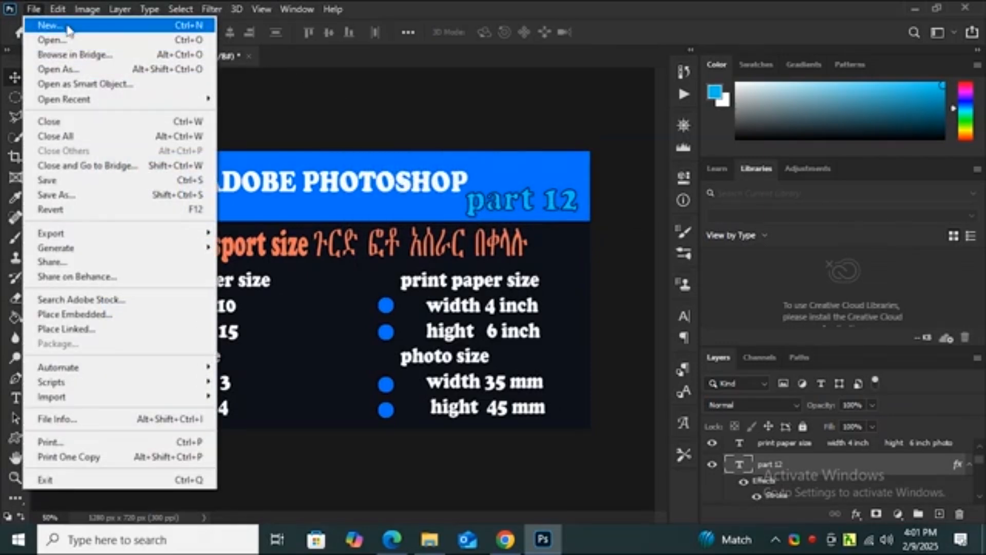
pyautogui.click(69, 30)
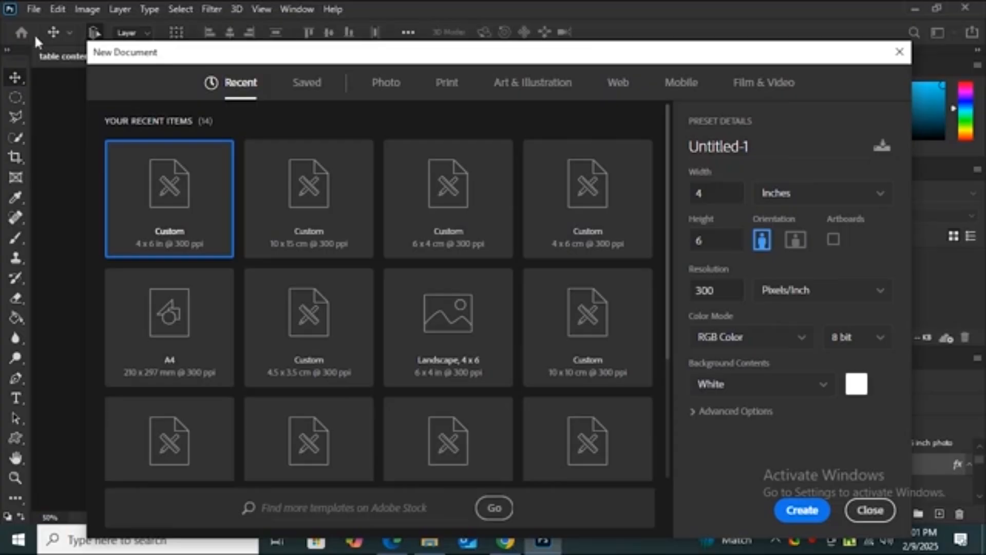
pyautogui.click(880, 194)
pyautogui.click(881, 202)
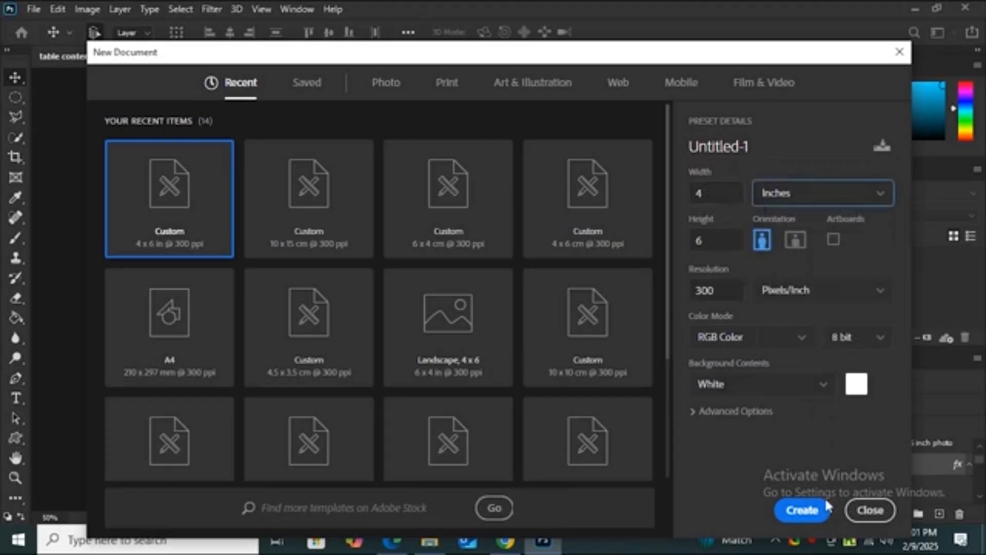
pyautogui.click(802, 510)
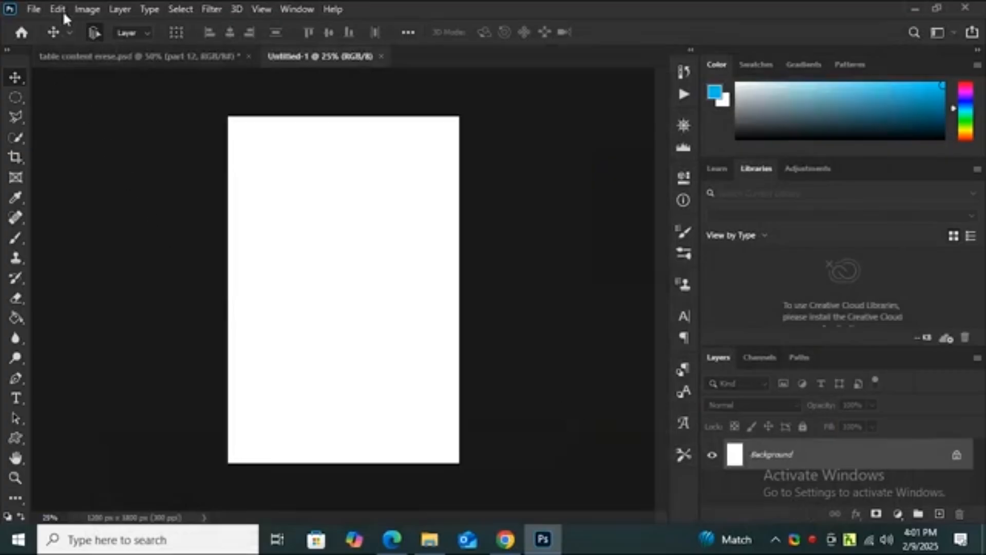
# Step: Rotate the blank 4 × 6 inch page by 90° to landscape orientation
pyautogui.click(82, 11)
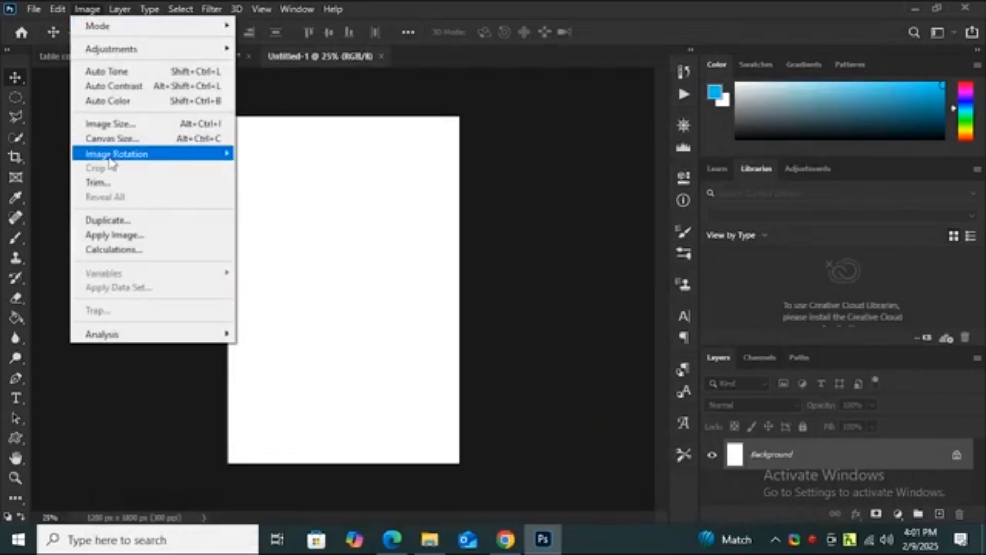
pyautogui.moveTo(113, 157)
pyautogui.click(266, 169)
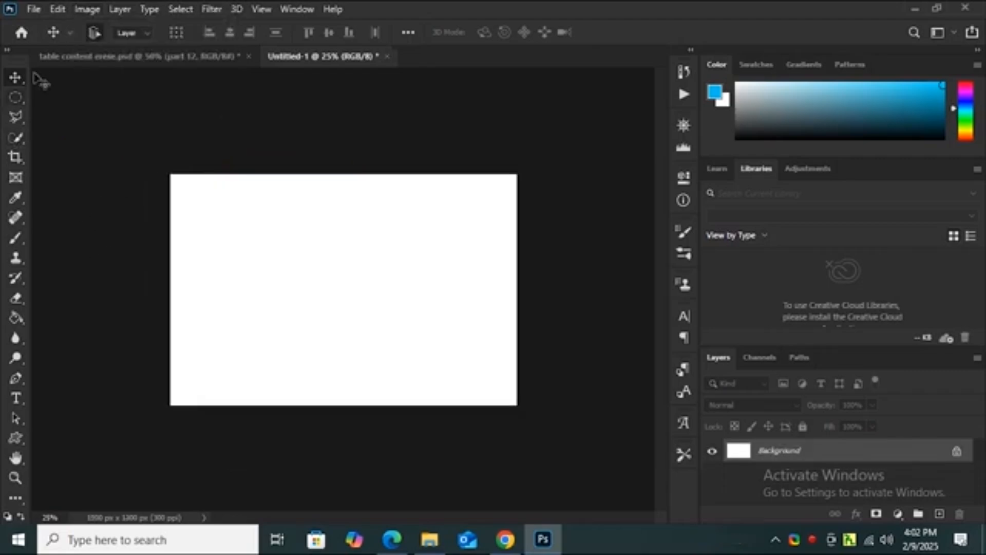
# Step: Open the woman's portrait photo LPXbqmUvya.png from the Desktop
pyautogui.click(32, 10)
pyautogui.click(47, 40)
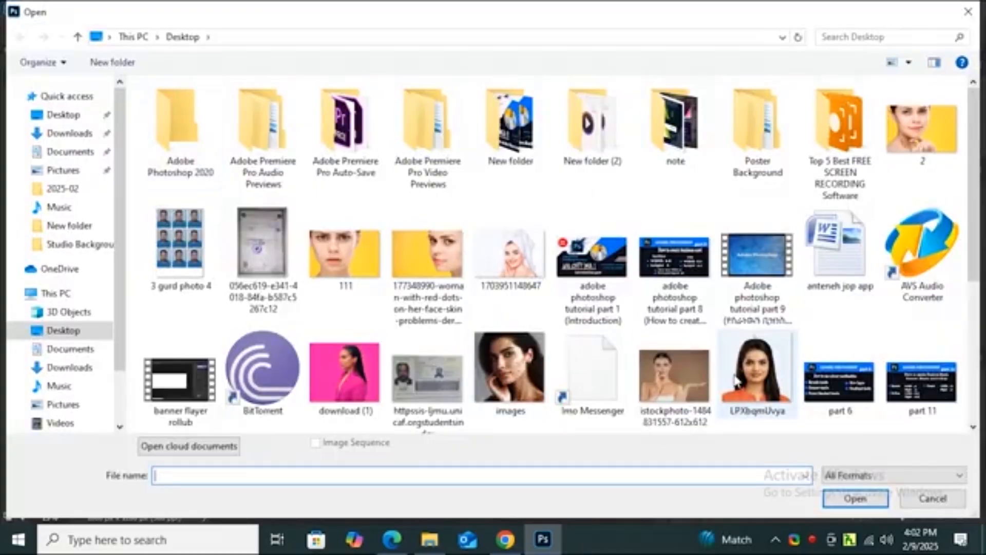
pyautogui.doubleClick(754, 405)
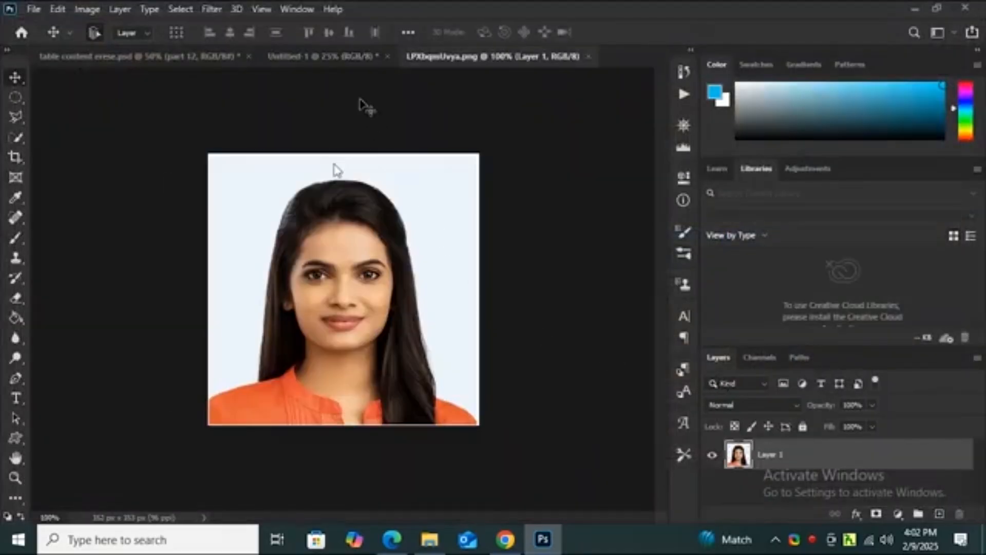
# Step: Resize the portrait to 35 mm wide by 45 mm high at a resolution of 300 pixels/inch
pyautogui.click(86, 10)
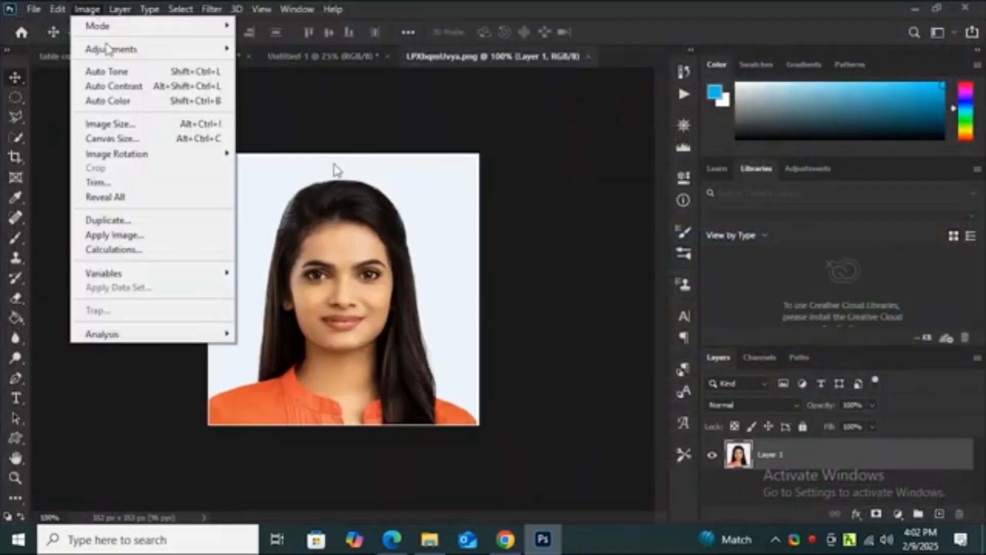
pyautogui.click(125, 126)
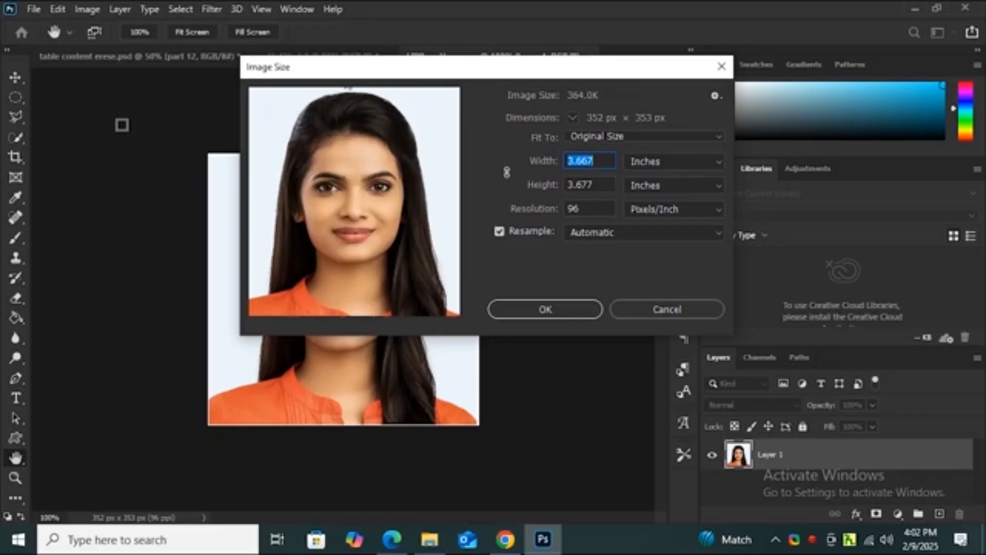
pyautogui.click(707, 157)
pyautogui.click(683, 230)
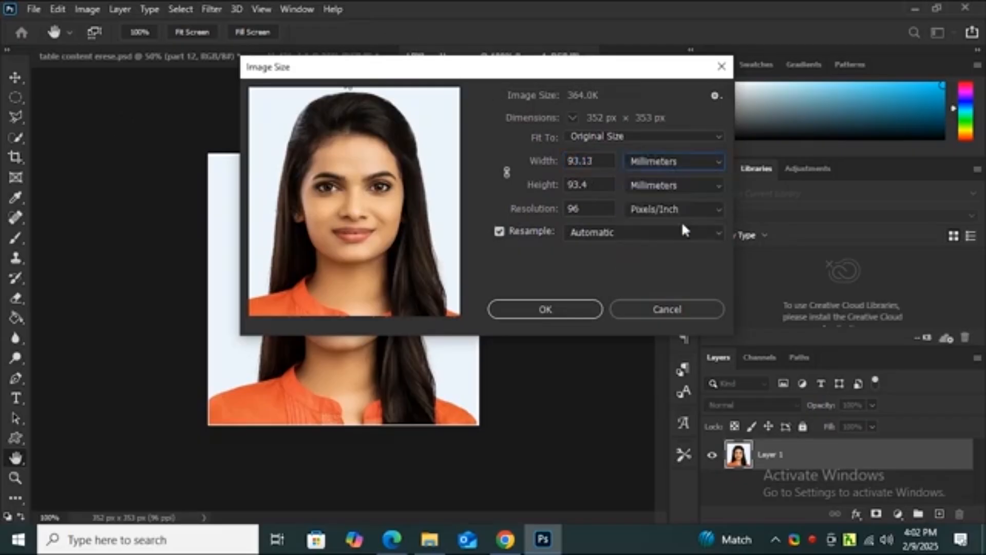
pyautogui.doubleClick(582, 163)
pyautogui.write('65')
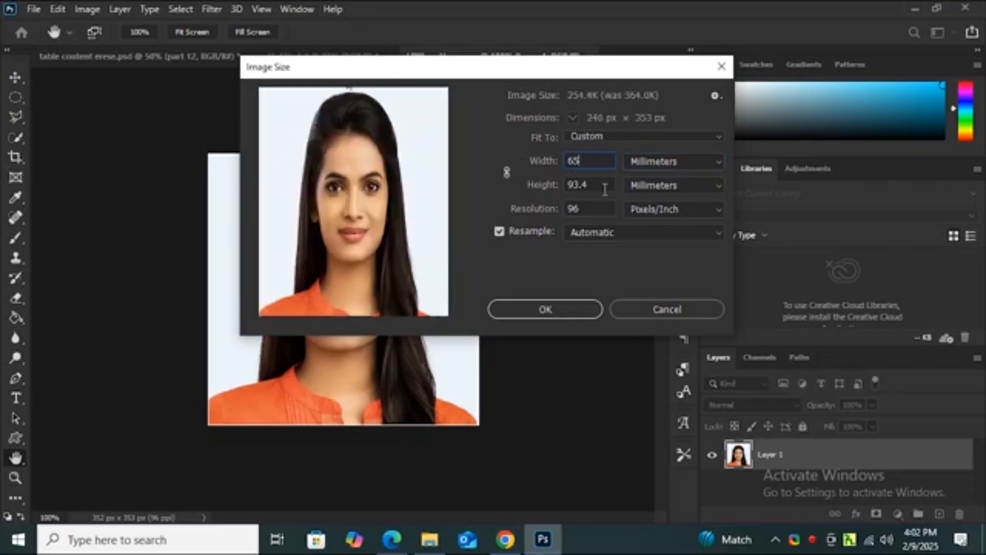
pyautogui.press('Tab')
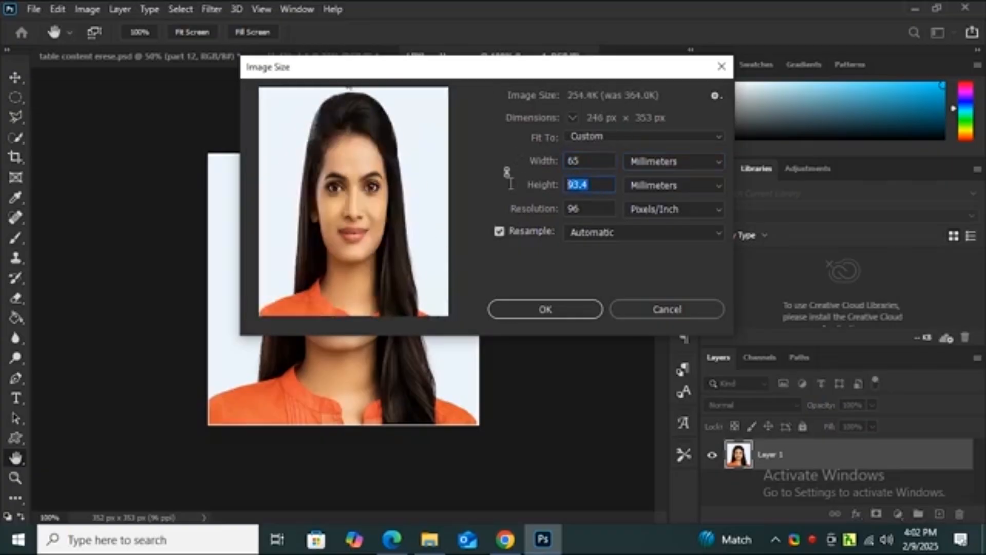
pyautogui.write('45')
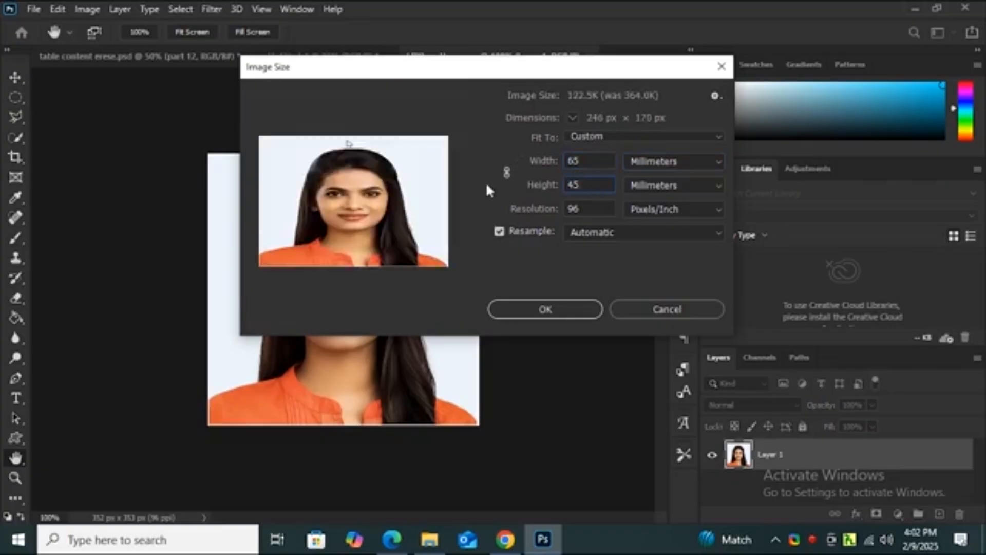
pyautogui.moveTo(575, 161); pyautogui.dragTo(565, 165)
pyautogui.write('35')
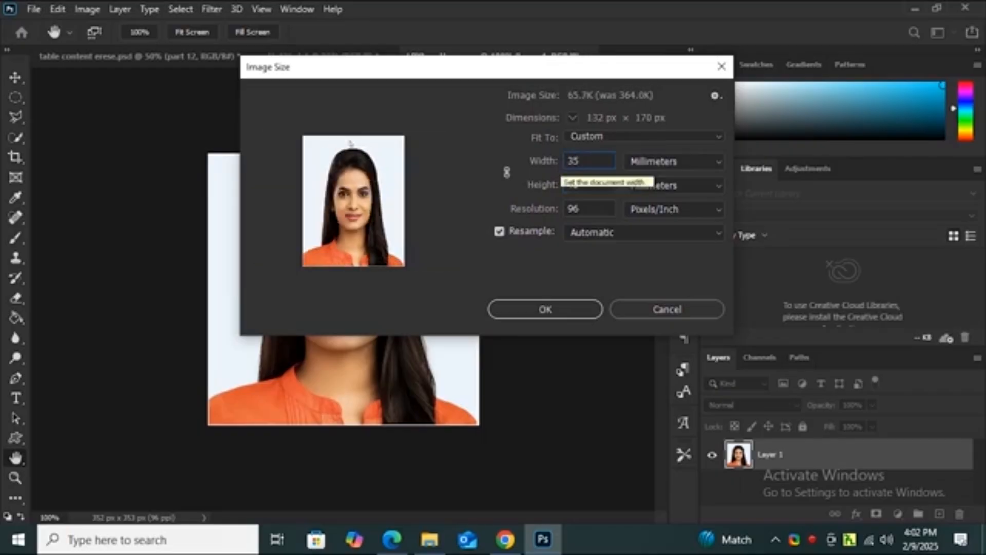
pyautogui.moveTo(585, 208); pyautogui.dragTo(566, 208)
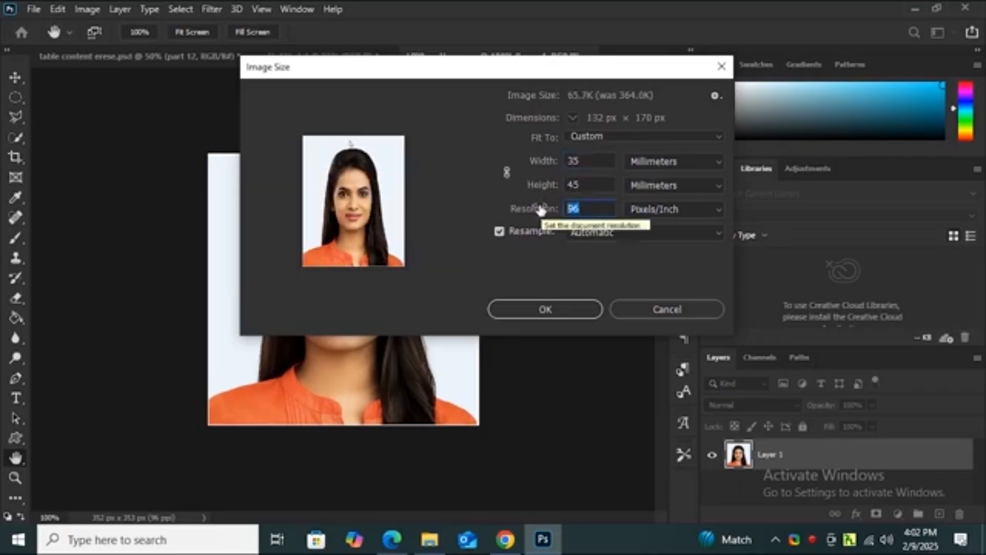
pyautogui.write('300')
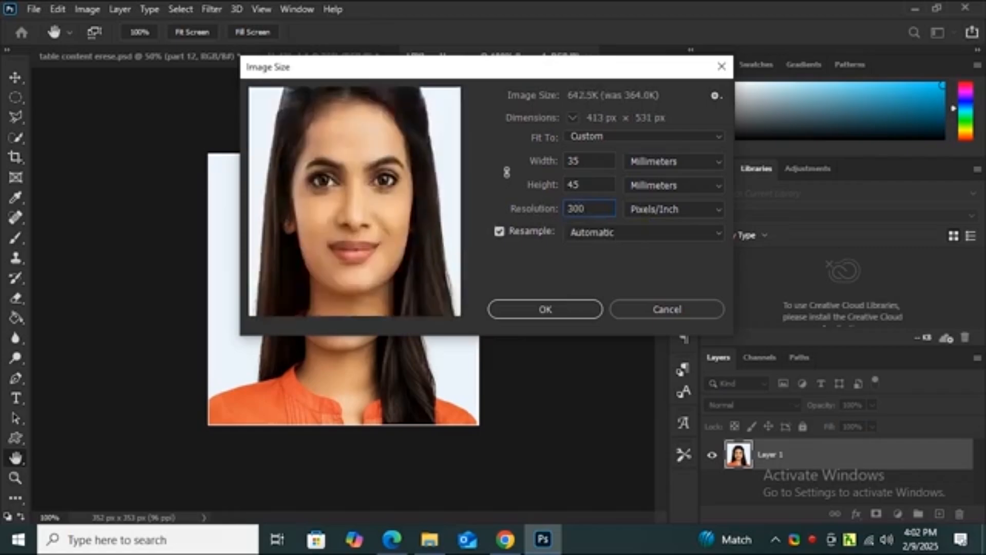
pyautogui.click(545, 310)
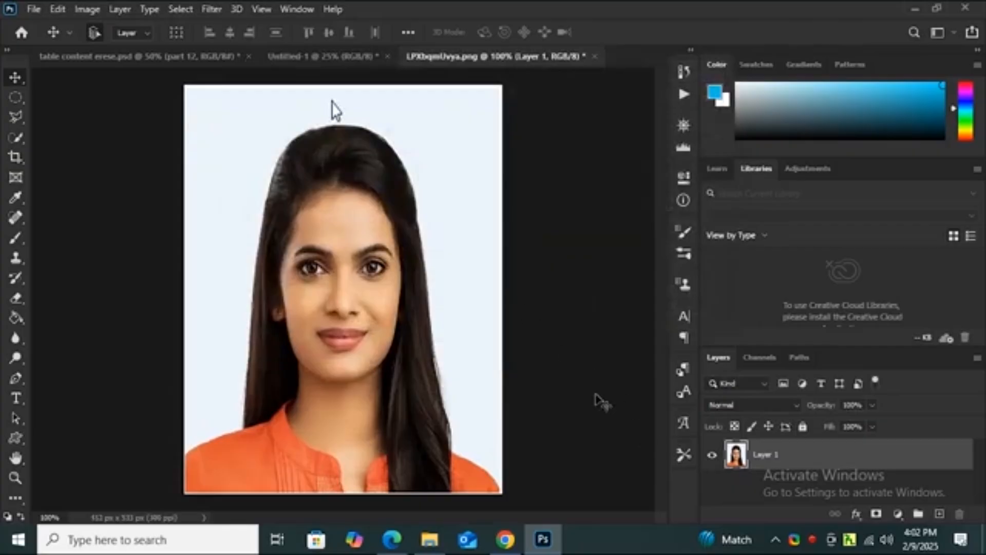
# Step: Add a 6 px black inside Stroke to the portrait layer as a border
pyautogui.rightClick(799, 456)
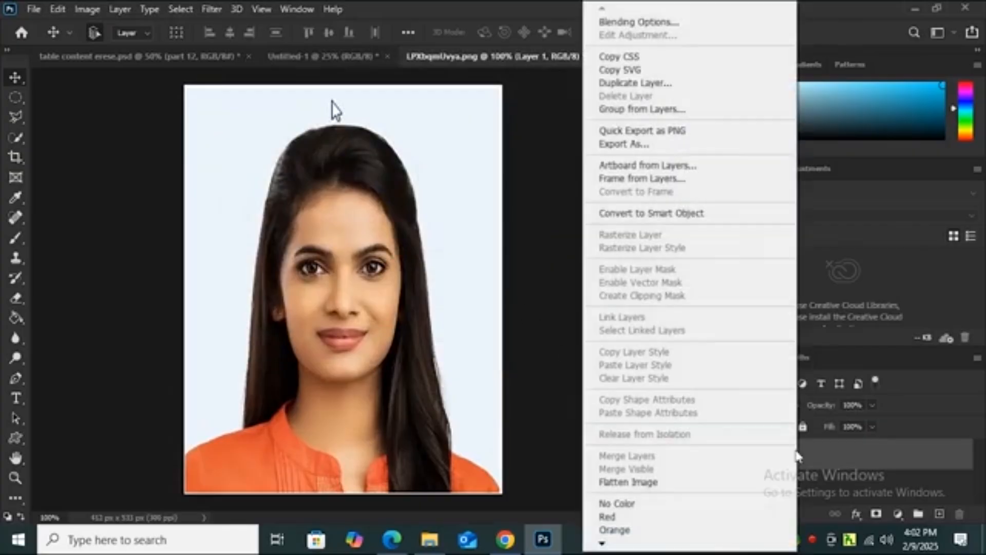
pyautogui.click(637, 22)
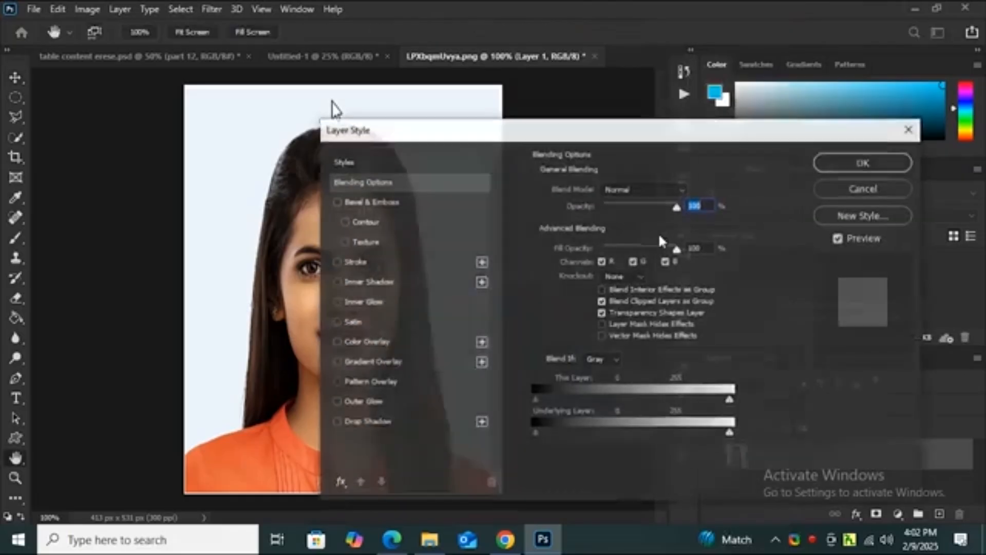
pyautogui.click(355, 257)
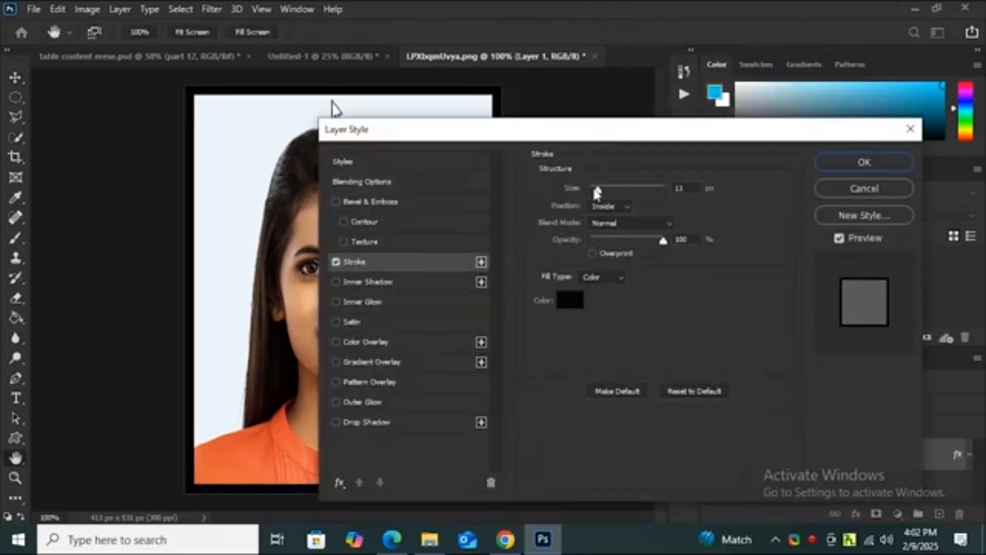
pyautogui.moveTo(597, 191); pyautogui.dragTo(595, 192)
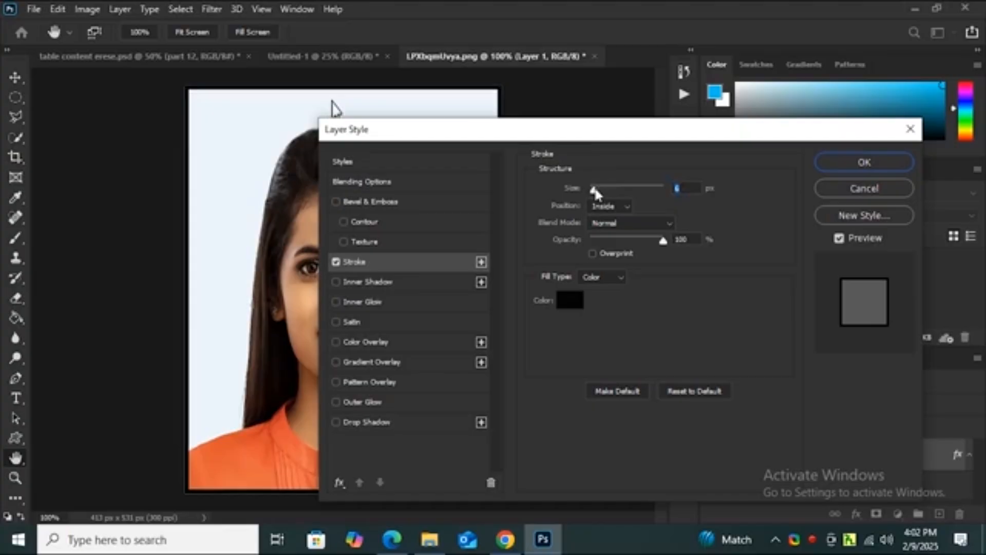
pyautogui.click(864, 161)
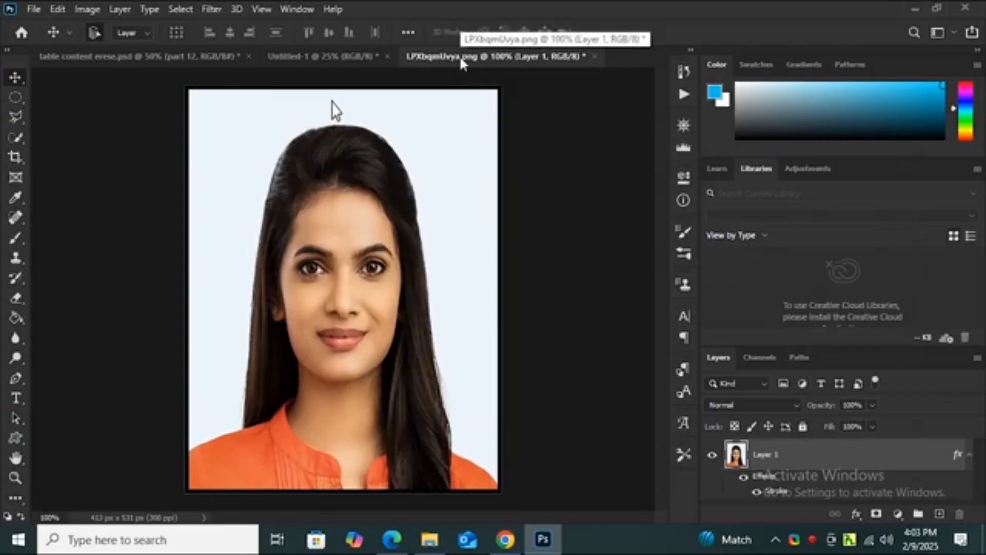
# Step: Copy the bordered portrait into the upper-left corner of the blank Untitled-1 page and return to that page
pyautogui.moveTo(460, 61); pyautogui.dragTo(637, 131)
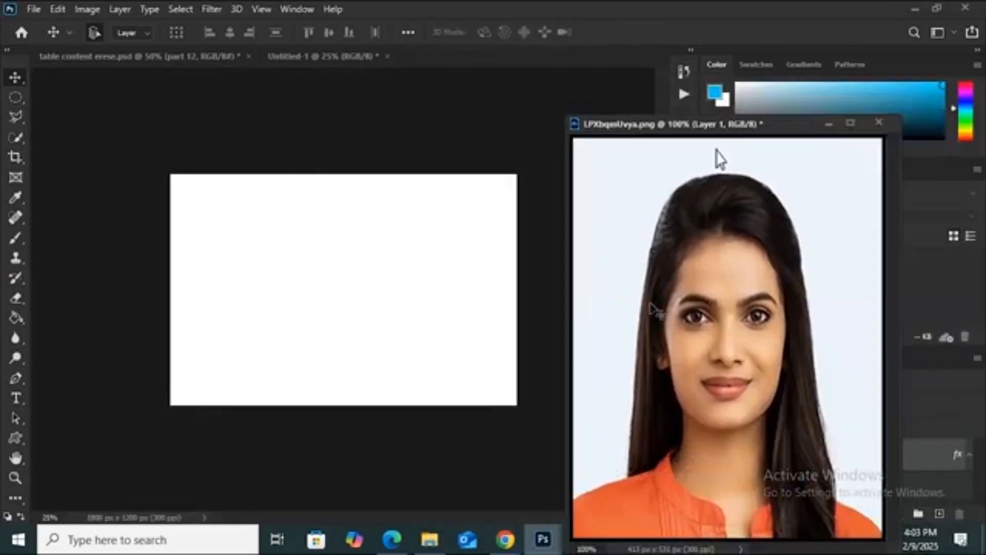
pyautogui.moveTo(722, 319); pyautogui.dragTo(226, 250)
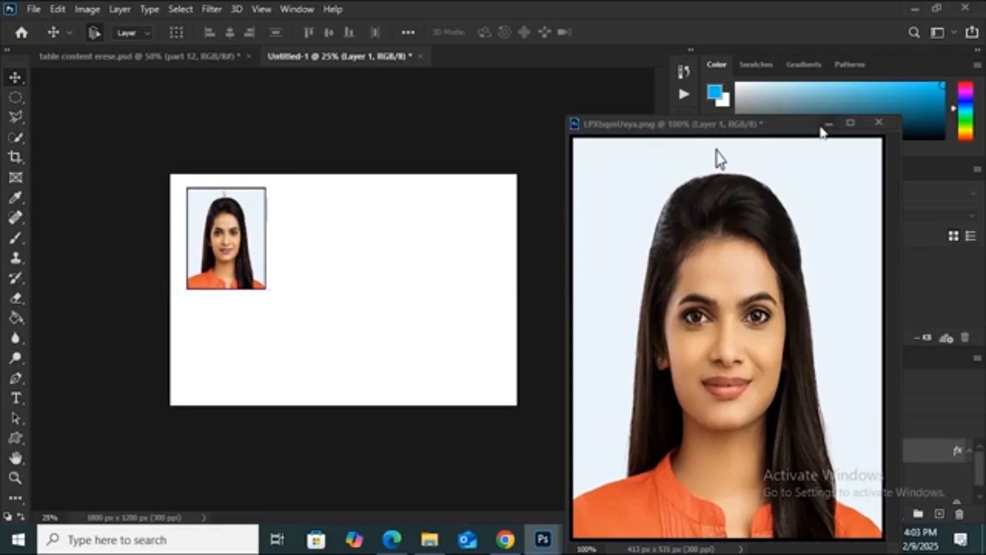
pyautogui.moveTo(654, 130); pyautogui.dragTo(525, 61)
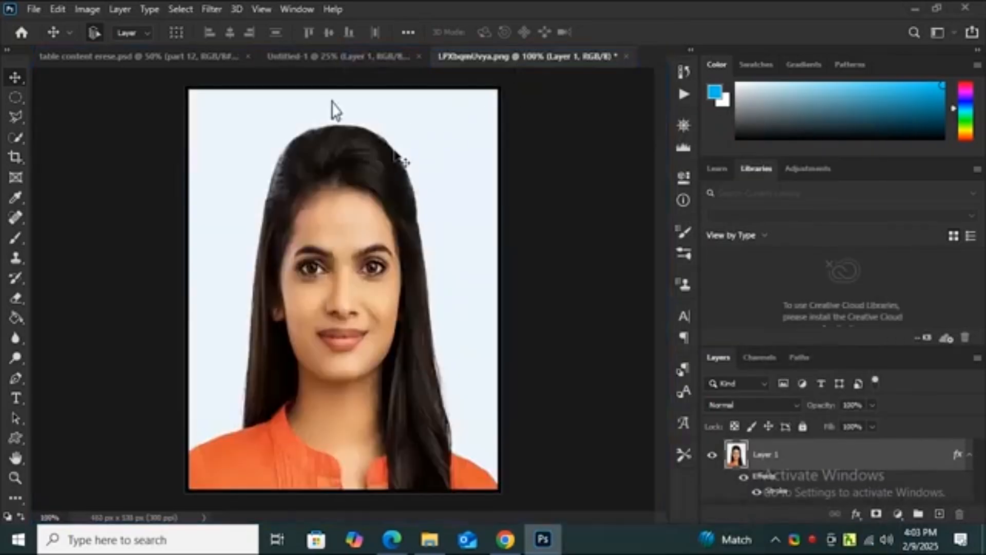
pyautogui.click(338, 57)
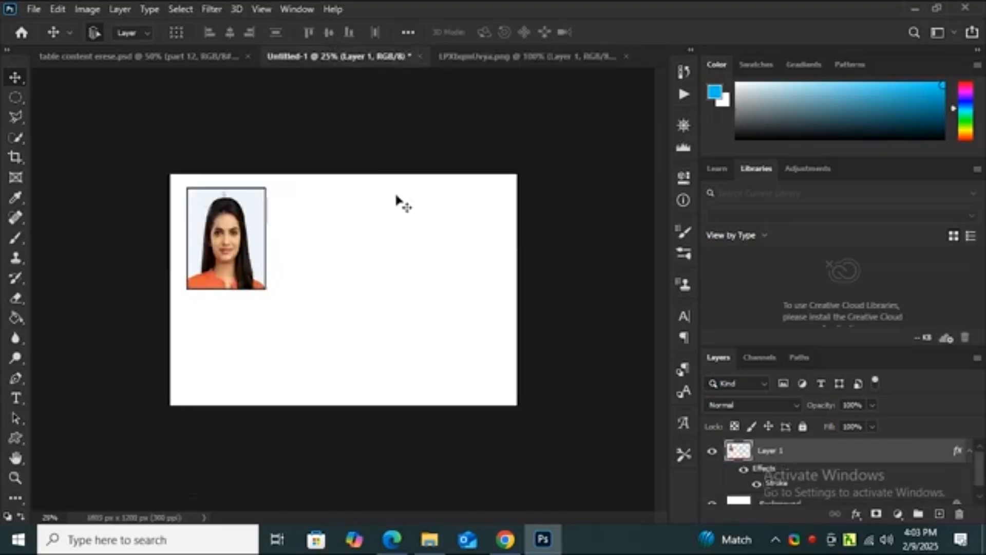
# Step: Duplicate the photo layer and place the copy beside the first photo, level with it and a small gap apart
pyautogui.rightClick(808, 454)
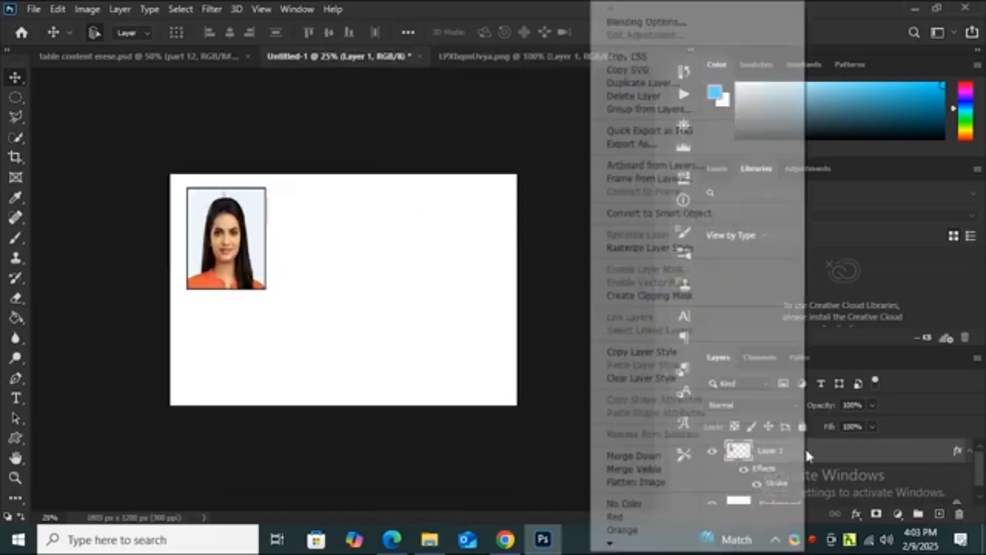
pyautogui.click(645, 83)
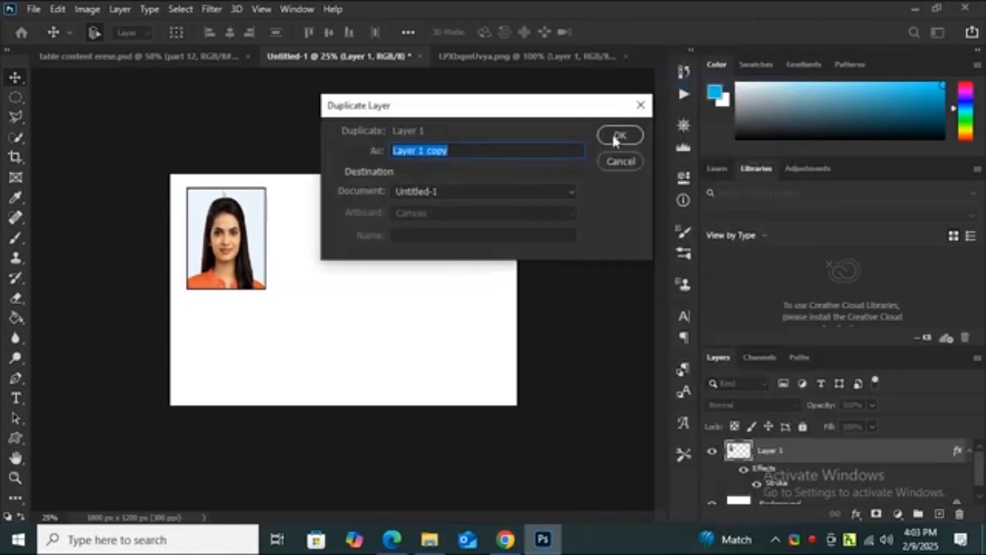
pyautogui.click(616, 135)
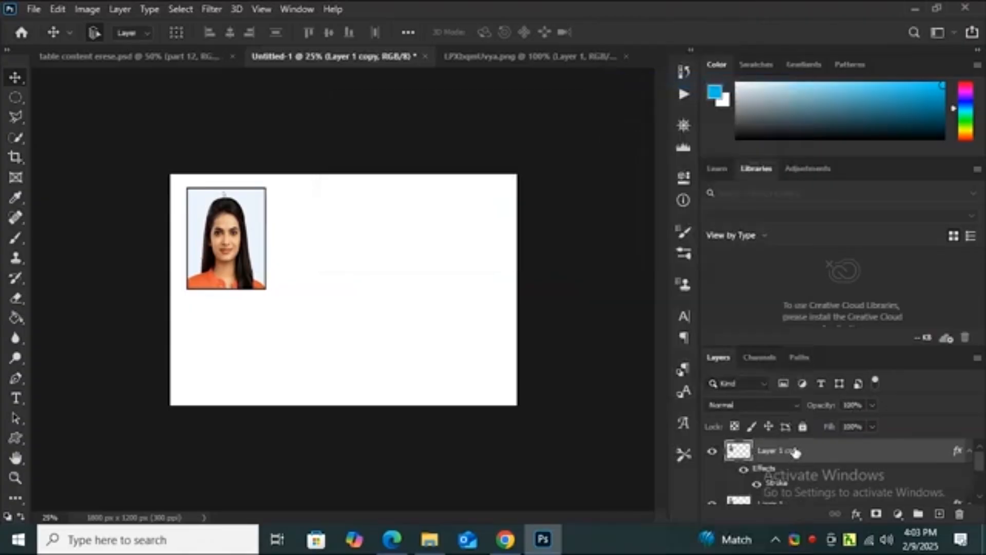
pyautogui.moveTo(240, 261); pyautogui.dragTo(324, 262)
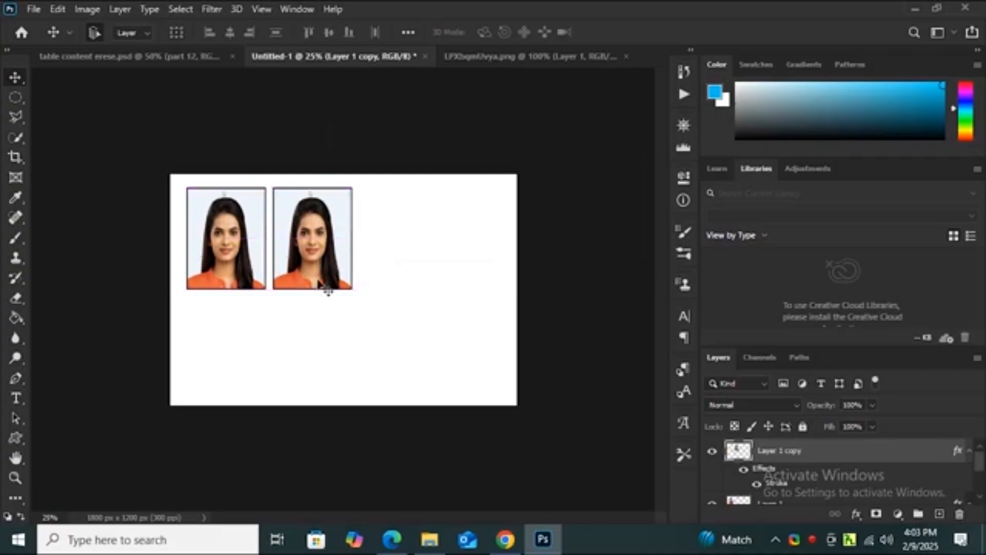
# Step: Duplicate the second photo's layer and place the copy to its right as the third photo in the row
pyautogui.rightClick(799, 455)
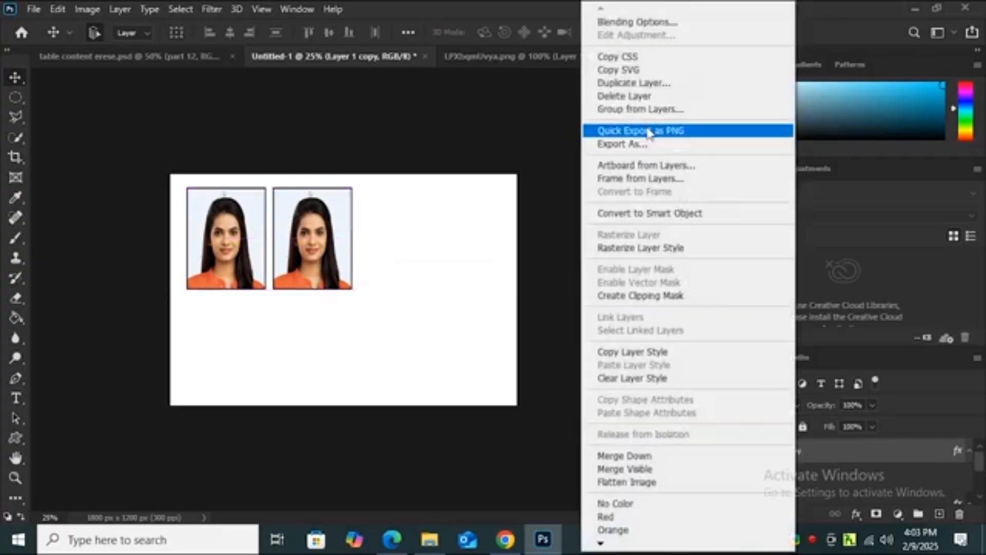
pyautogui.click(642, 87)
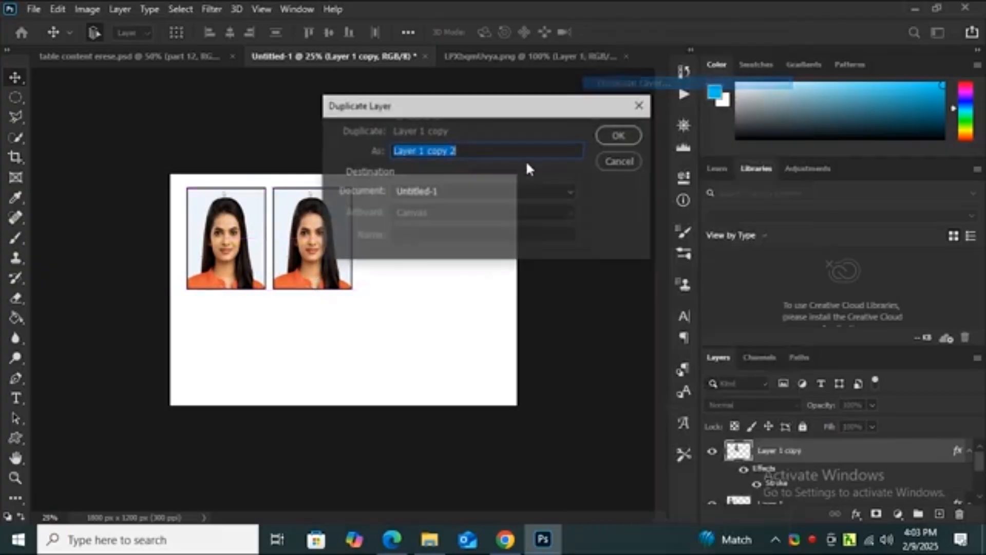
pyautogui.click(613, 137)
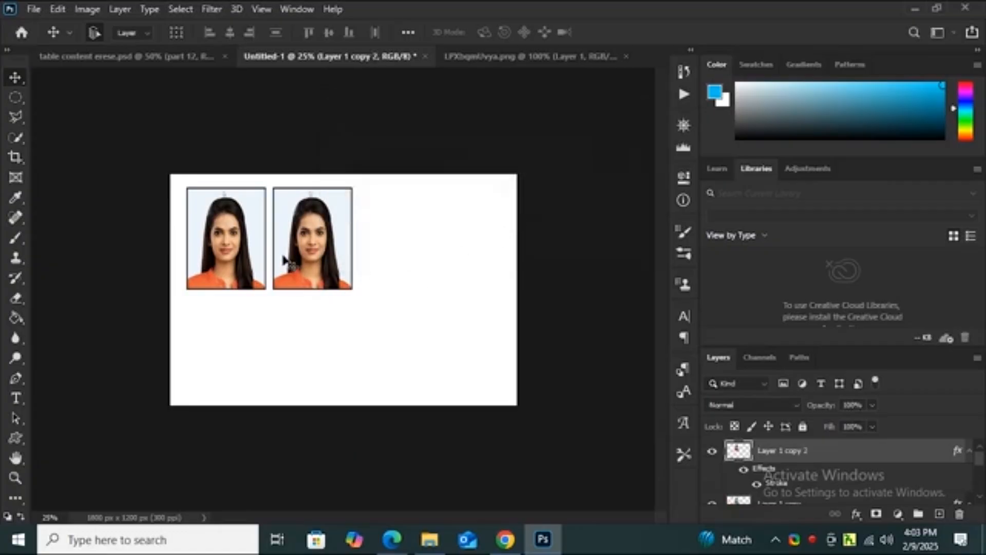
pyautogui.moveTo(287, 262); pyautogui.dragTo(400, 264)
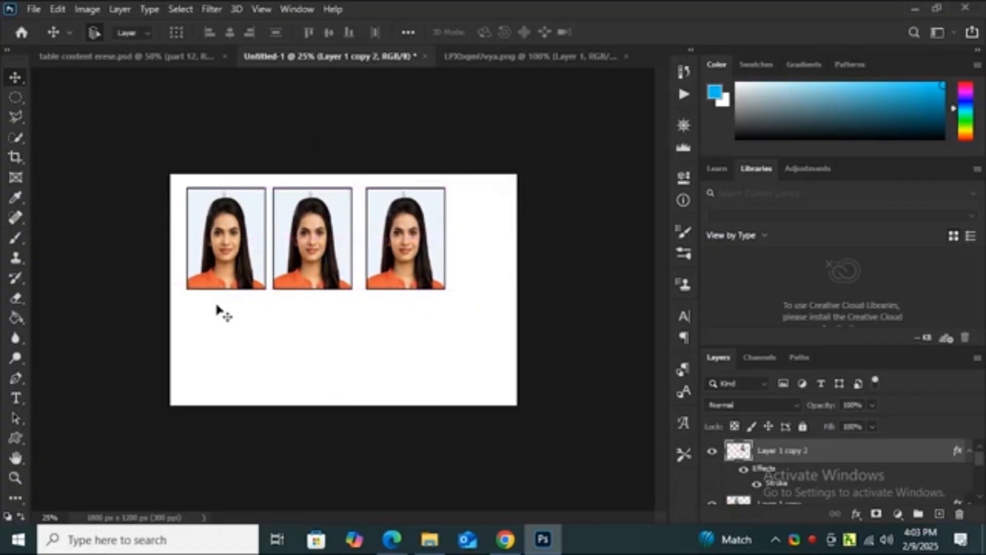
# Step: Duplicate the row of three photos directly below itself and shift all six photos right toward the page's horizontal centre
pyautogui.moveTo(196, 303); pyautogui.dragTo(466, 291)
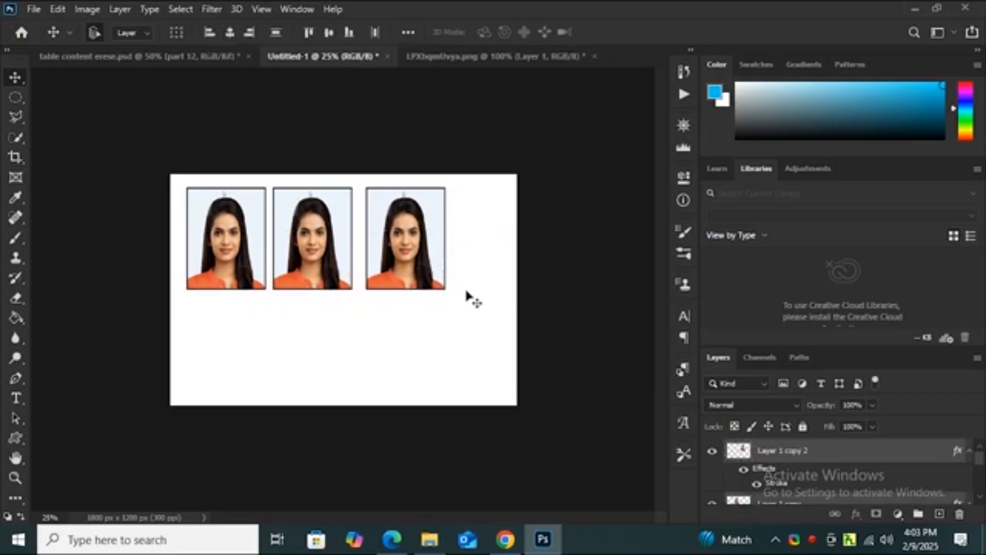
pyautogui.rightClick(775, 450)
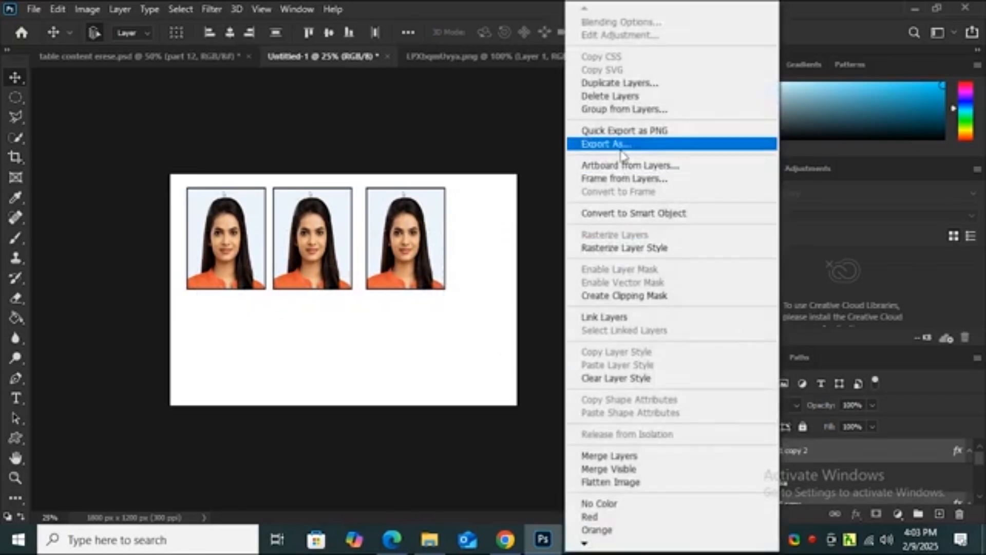
pyautogui.click(612, 83)
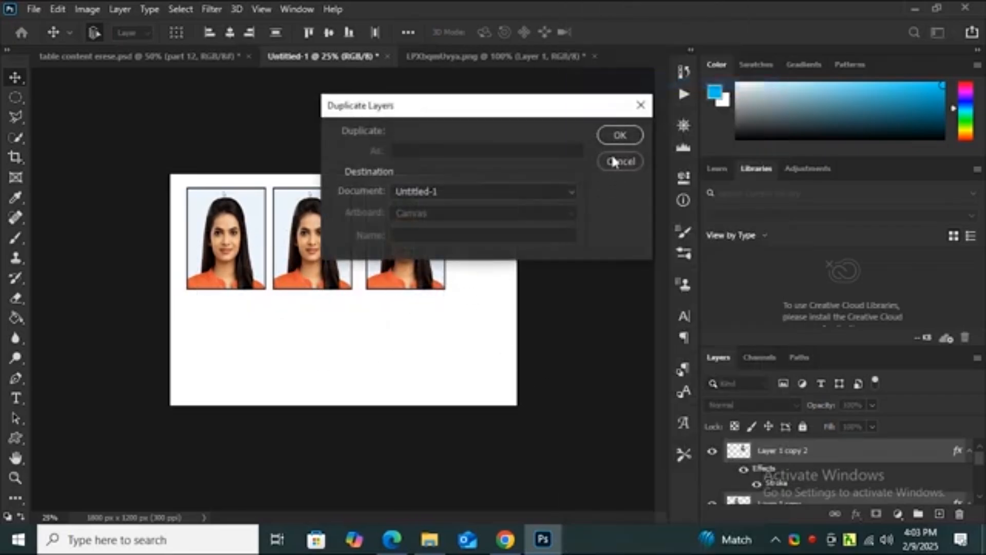
pyautogui.click(620, 135)
pyautogui.moveTo(396, 246); pyautogui.dragTo(398, 355)
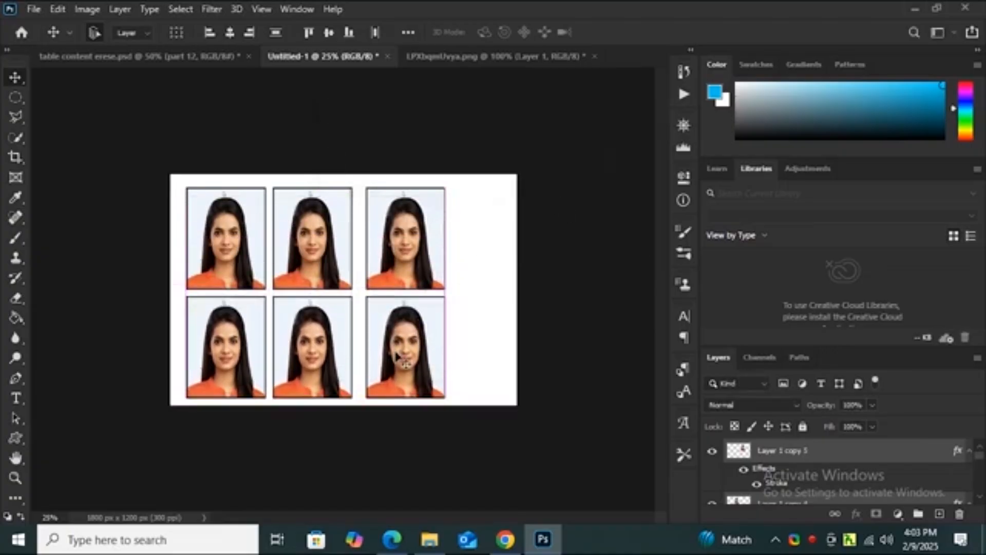
pyautogui.moveTo(180, 186); pyautogui.dragTo(483, 420)
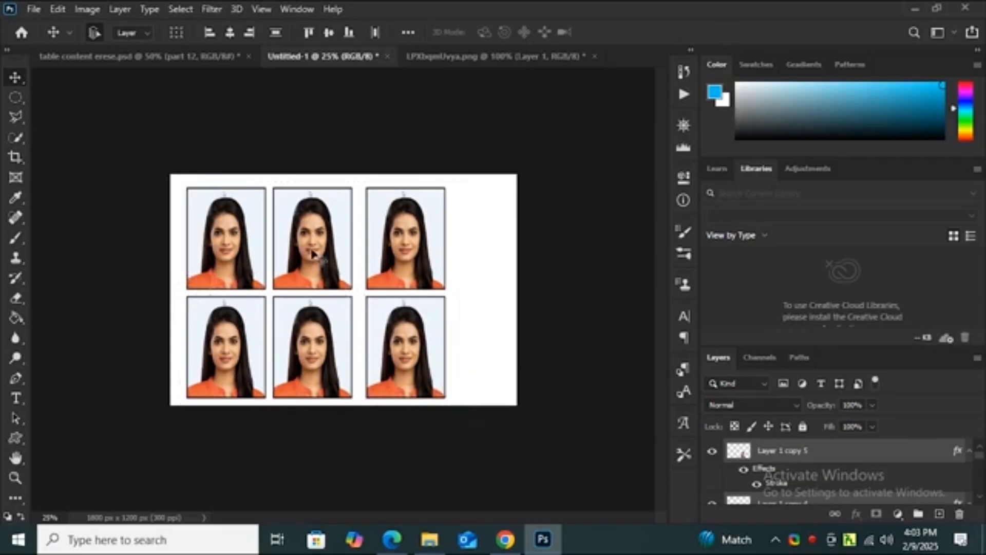
pyautogui.moveTo(312, 252); pyautogui.dragTo(333, 253)
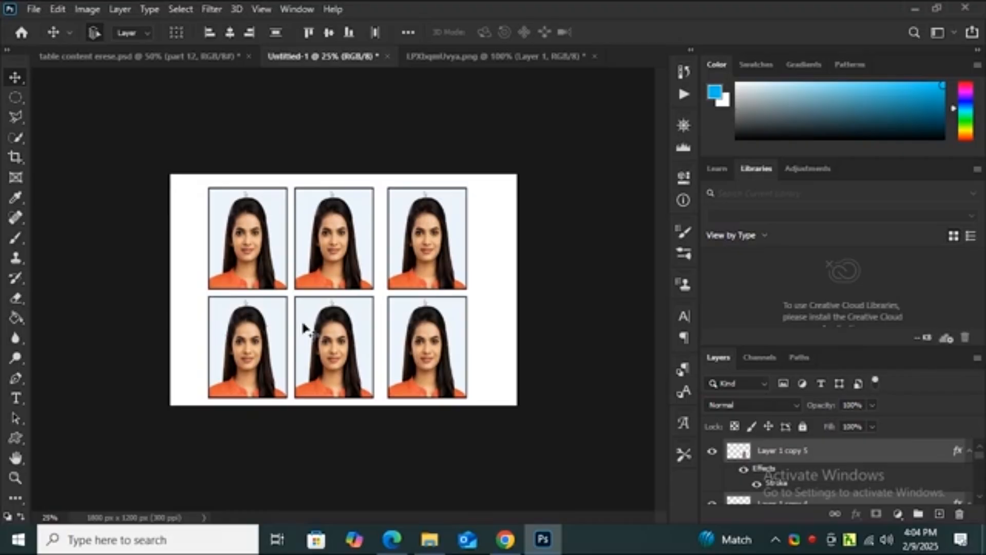
# Step: Close the source portrait document LPXbqmUvya.png without saving its changes
pyautogui.click(502, 56)
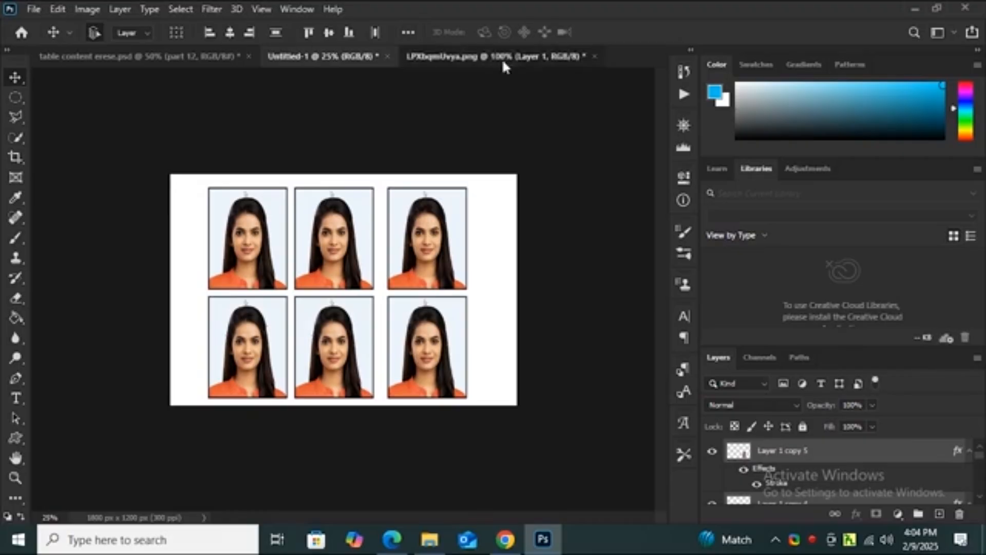
pyautogui.click(594, 56)
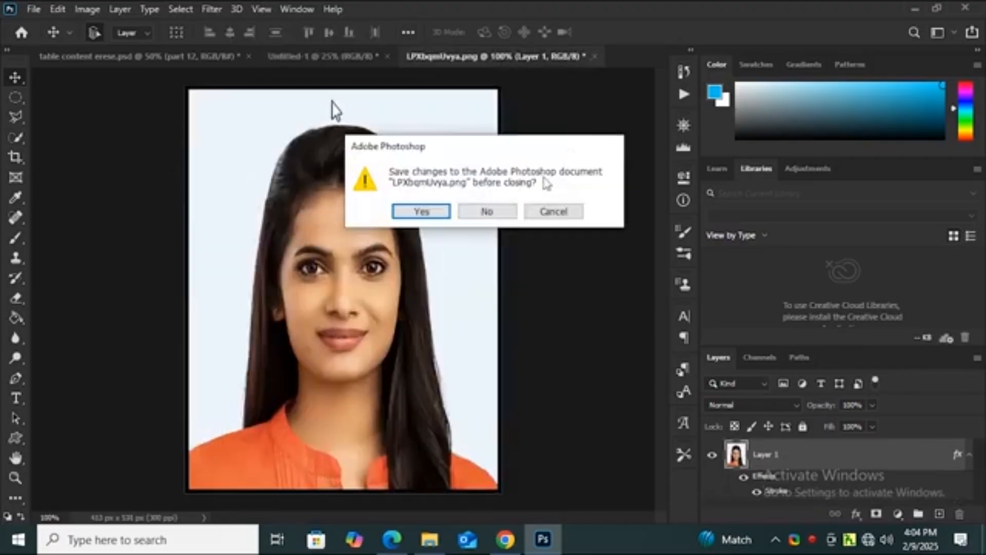
pyautogui.click(485, 211)
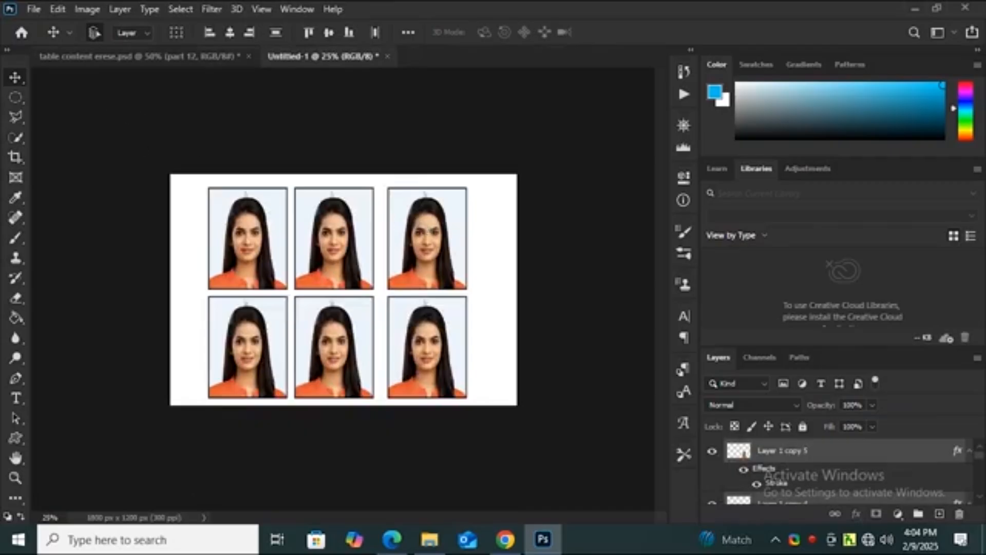
# Step: Open the finished sample sheet "3 gurd photo 4" from the Desktop folder
pyautogui.click(33, 9)
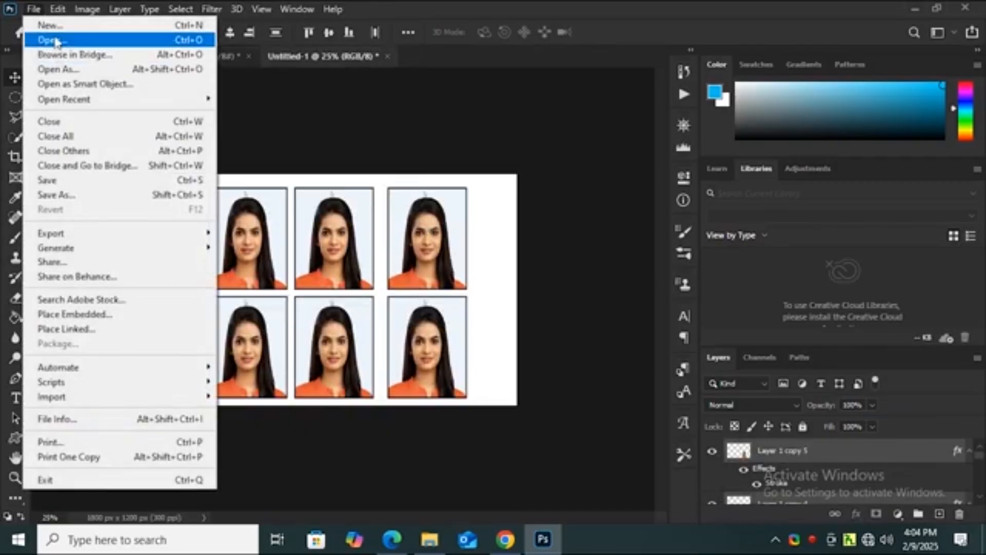
pyautogui.click(55, 41)
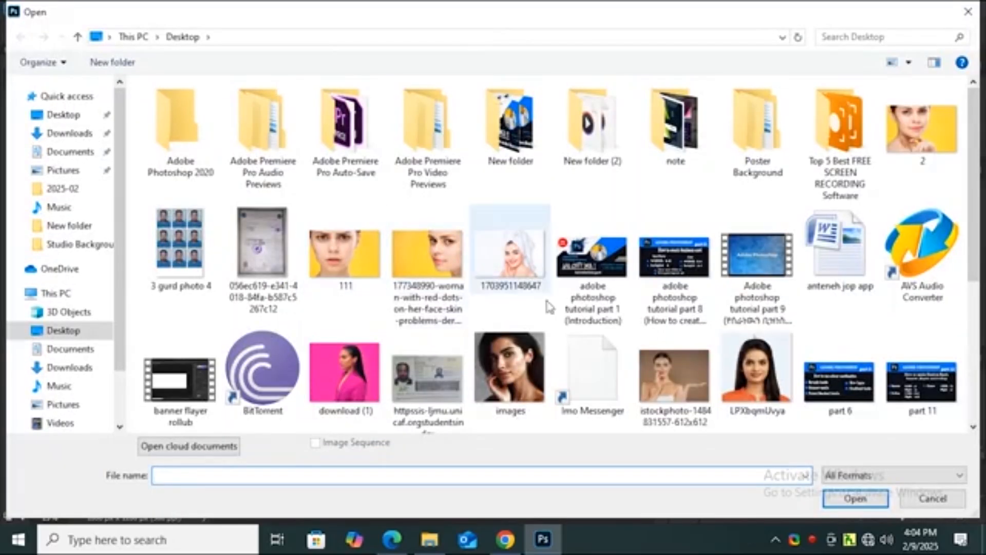
pyautogui.scroll(-5, 565, 318)
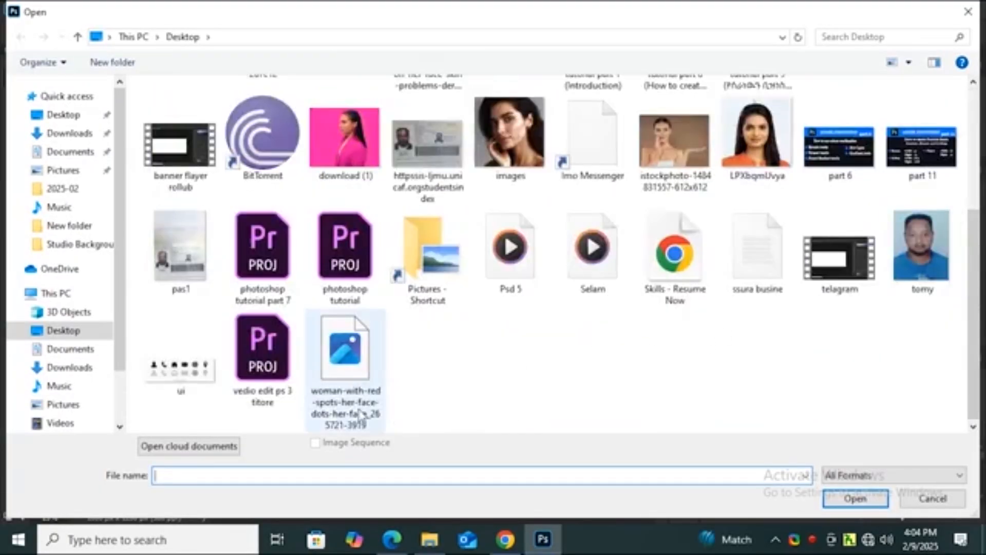
pyautogui.scroll(5, 481, 374)
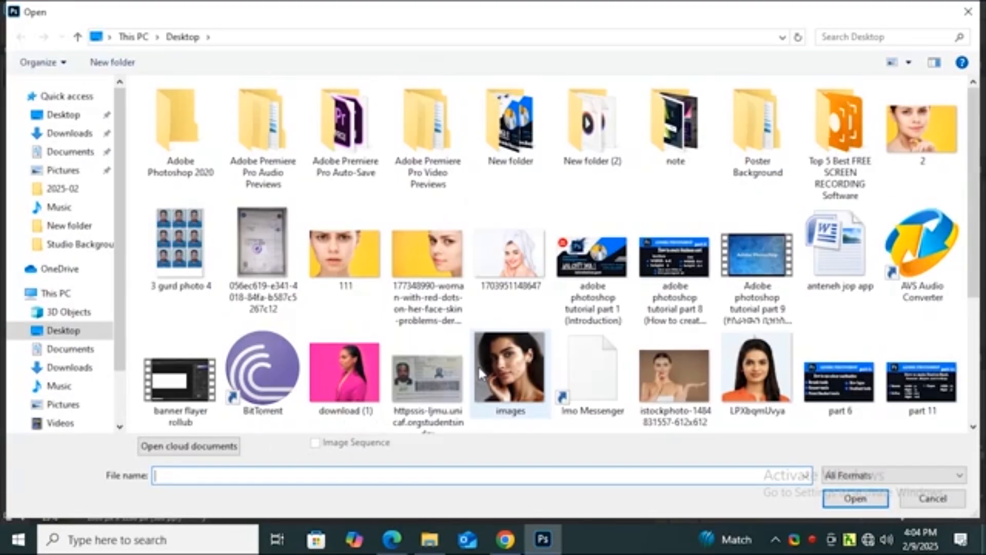
pyautogui.doubleClick(190, 245)
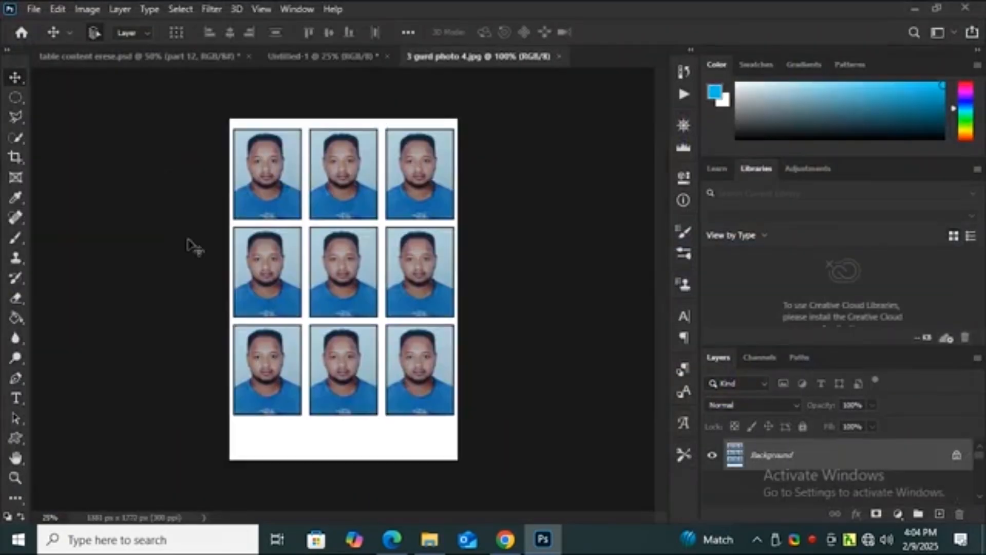
# Step: Review the paper and photo sizes in table content erese.psd and compare the Untitled-1 photo layout with the 3 gurd photo 4.jpg sheet
pyautogui.click(120, 57)
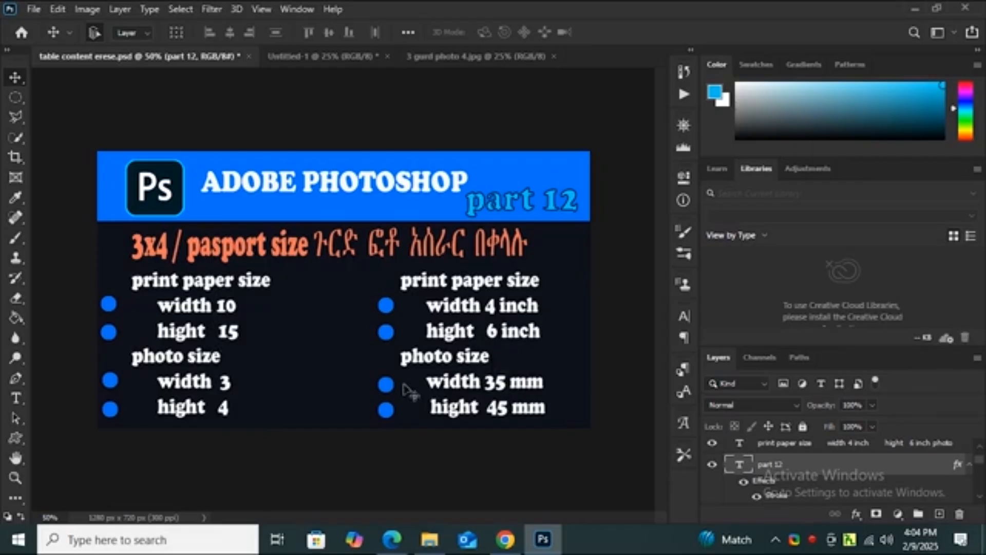
pyautogui.click(351, 63)
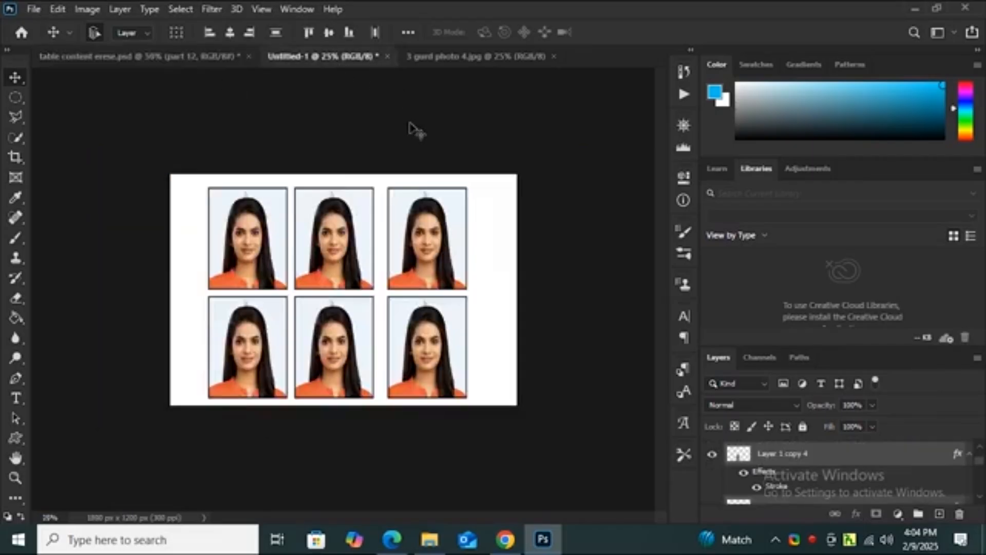
pyautogui.click(483, 58)
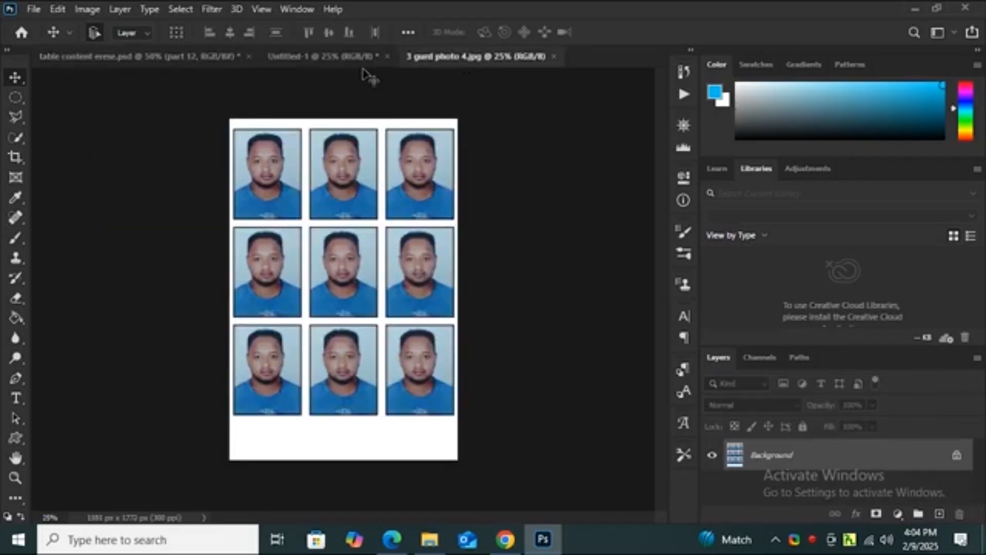
pyautogui.click(313, 60)
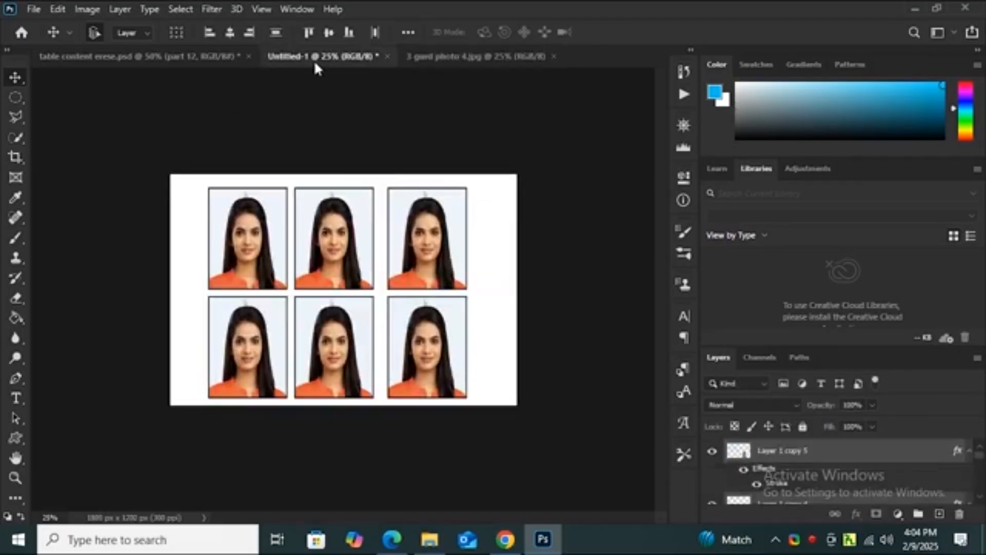
pyautogui.click(501, 64)
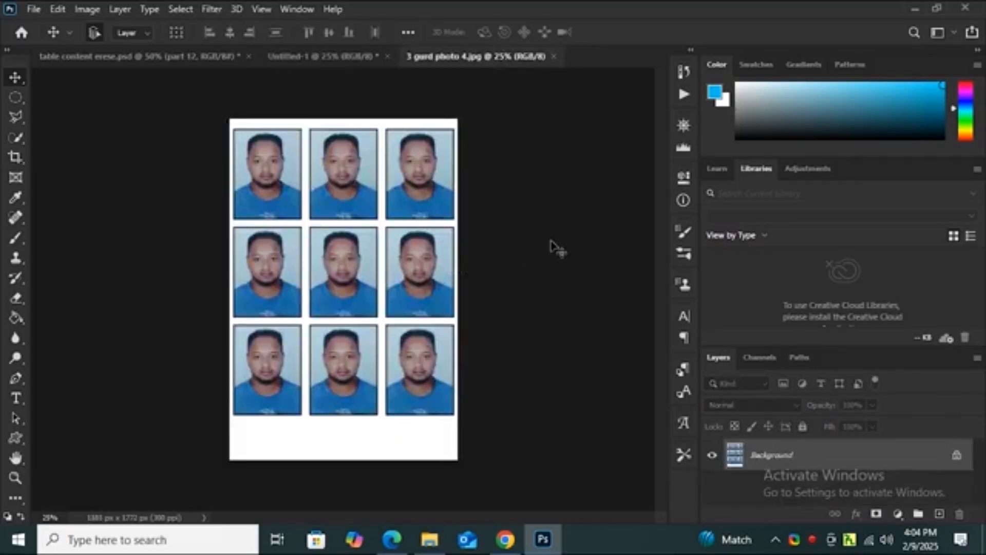